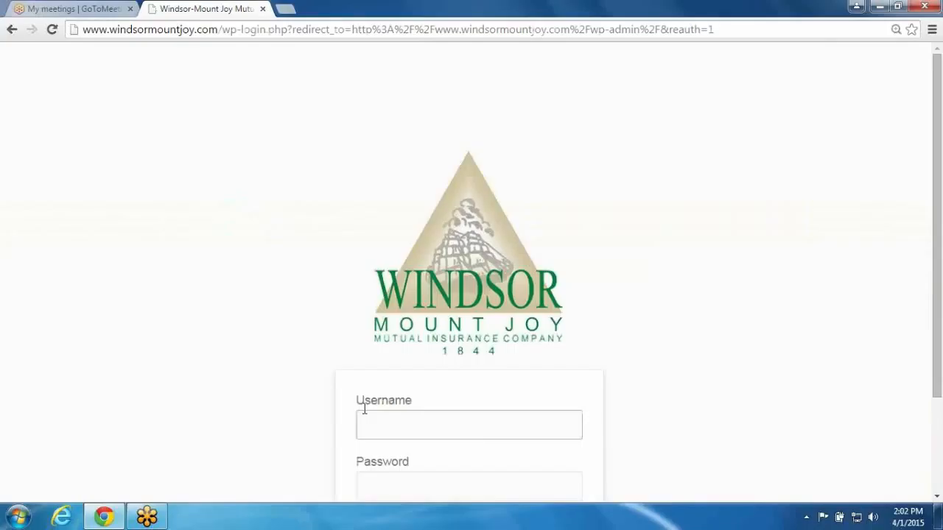
# Open the Dwelling Fire Pricing tab in the agent area and bring its estimate form into view
pyautogui.click(362, 428)
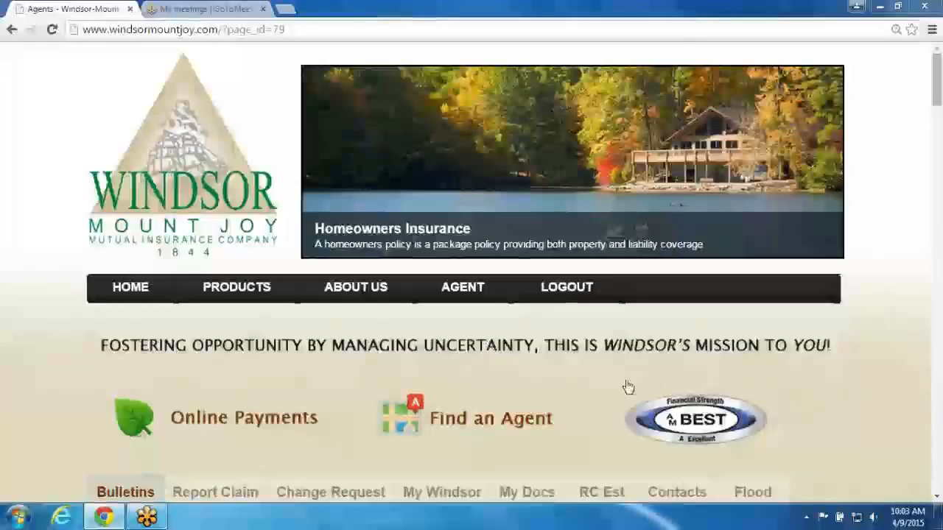
pyautogui.middleClick(625, 385)
pyautogui.scroll(-3, 625, 387)
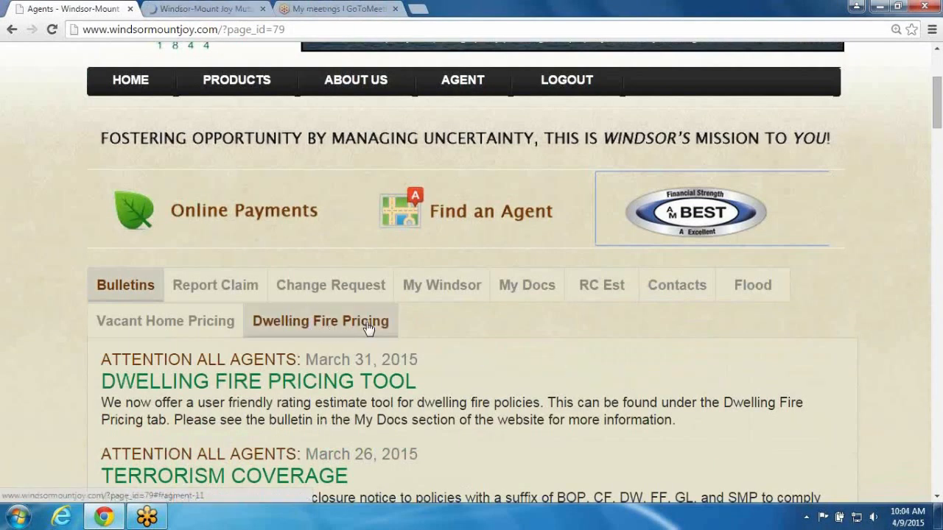
pyautogui.click(336, 327)
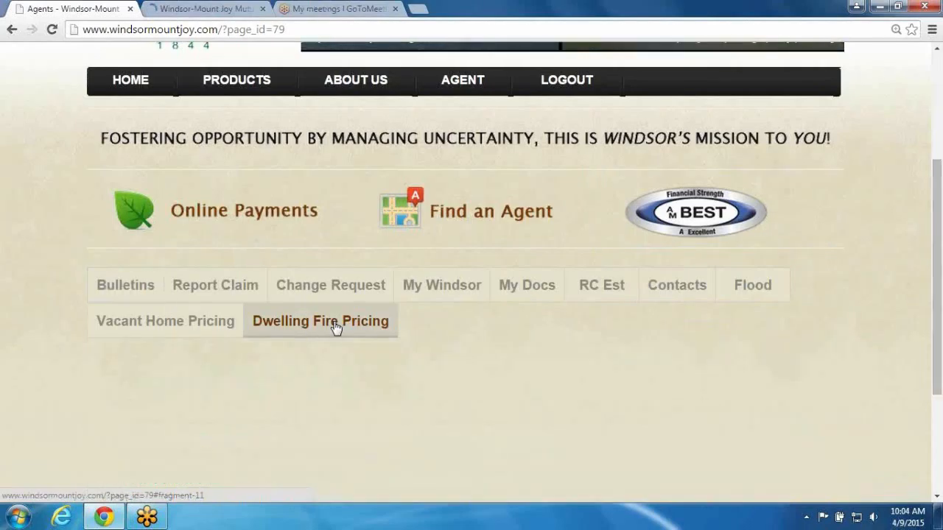
pyautogui.scroll(-5, 652, 391)
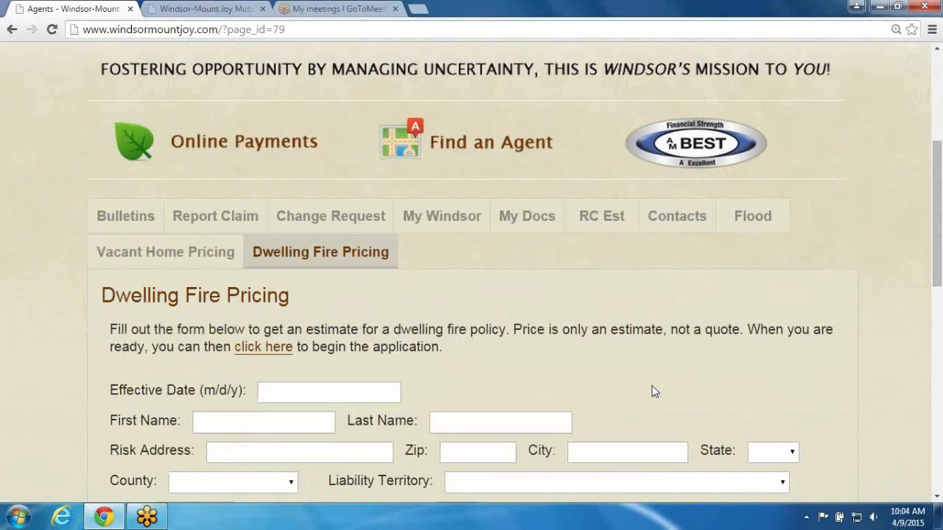
pyautogui.scroll(-1, 650, 394)
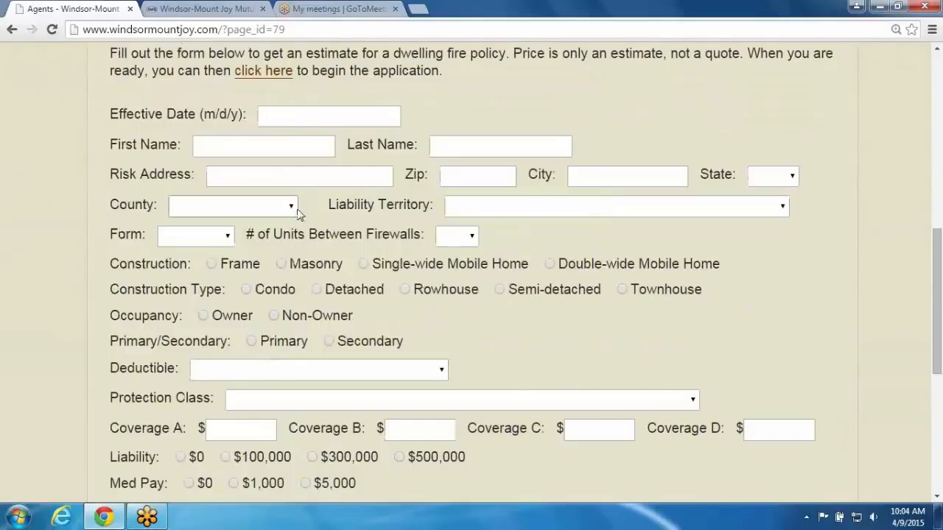
# Enter the effective date 4/9/2015 and the first name Test
pyautogui.click(322, 117)
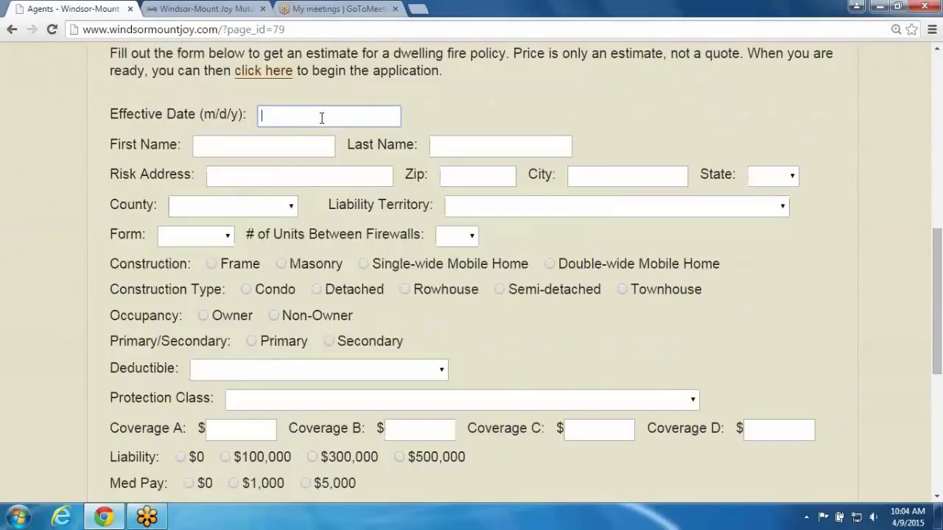
pyautogui.write('4/9/2015')
pyautogui.press('Tab')
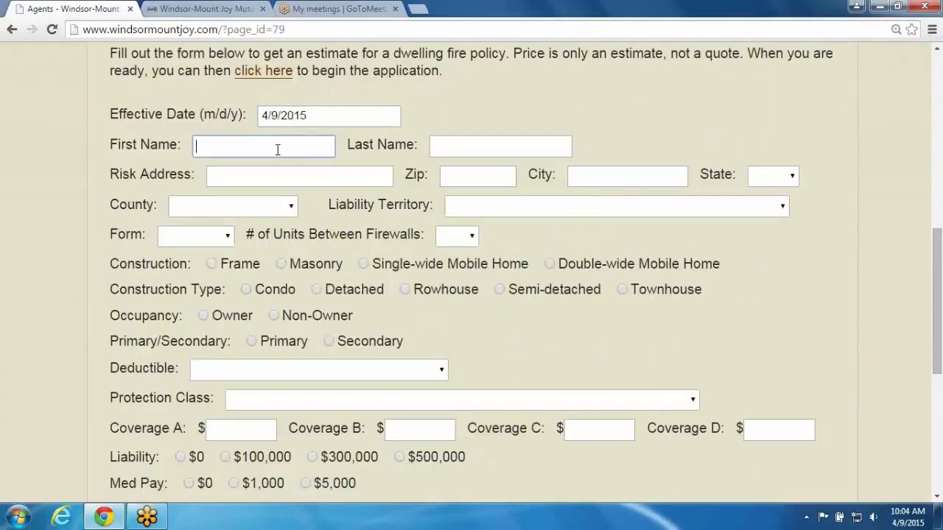
pyautogui.write('Test')
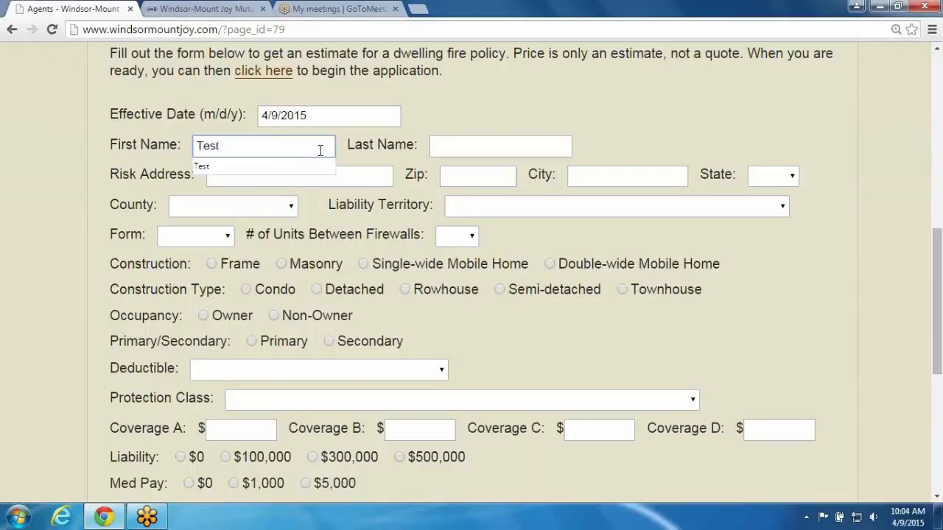
# Enter the last name Name and the risk address 123 Main St
pyautogui.click(473, 149)
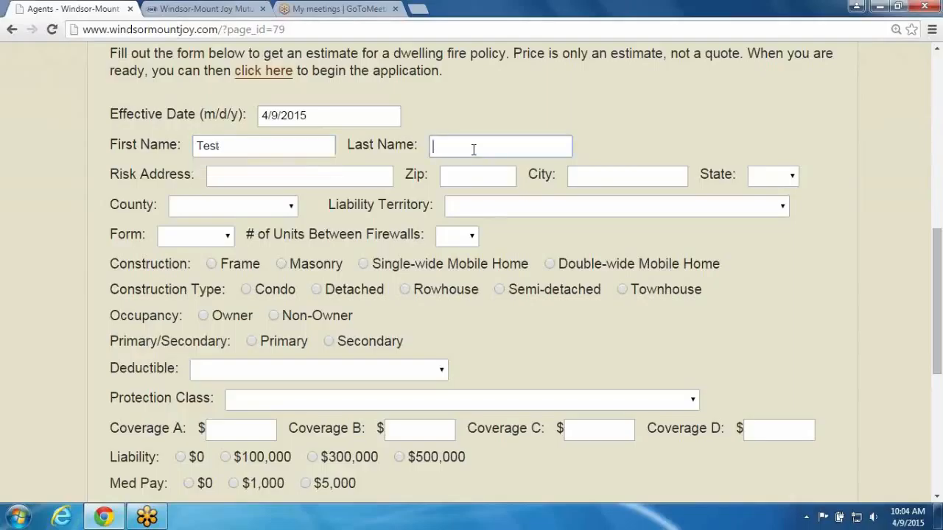
pyautogui.write('Name')
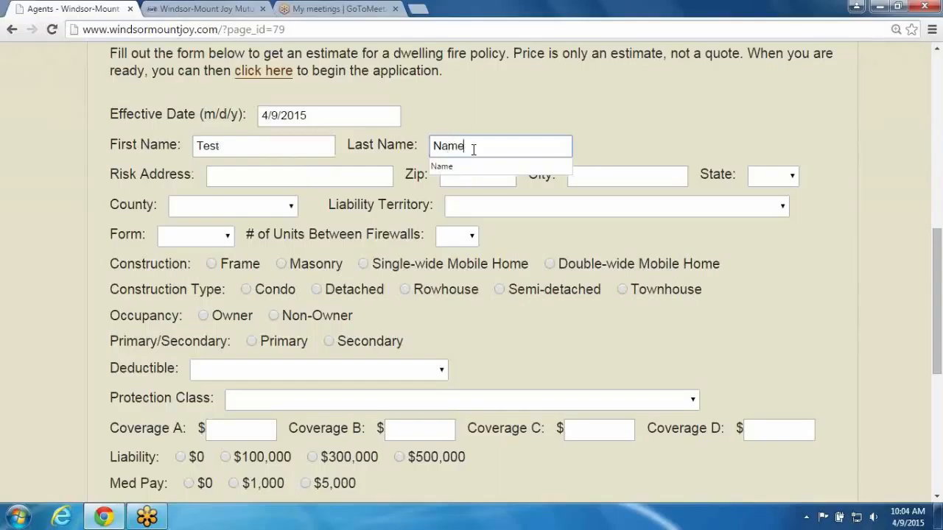
pyautogui.click(296, 175)
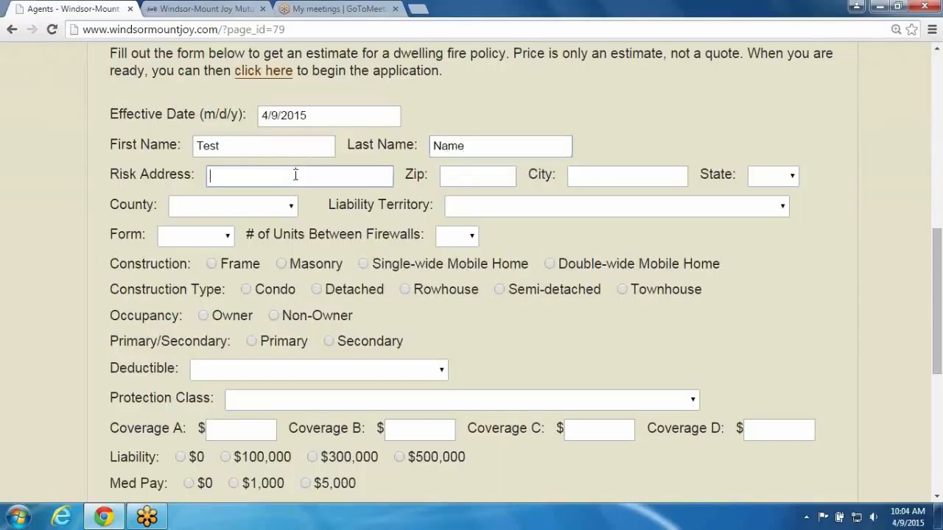
pyautogui.write('123 Main St')
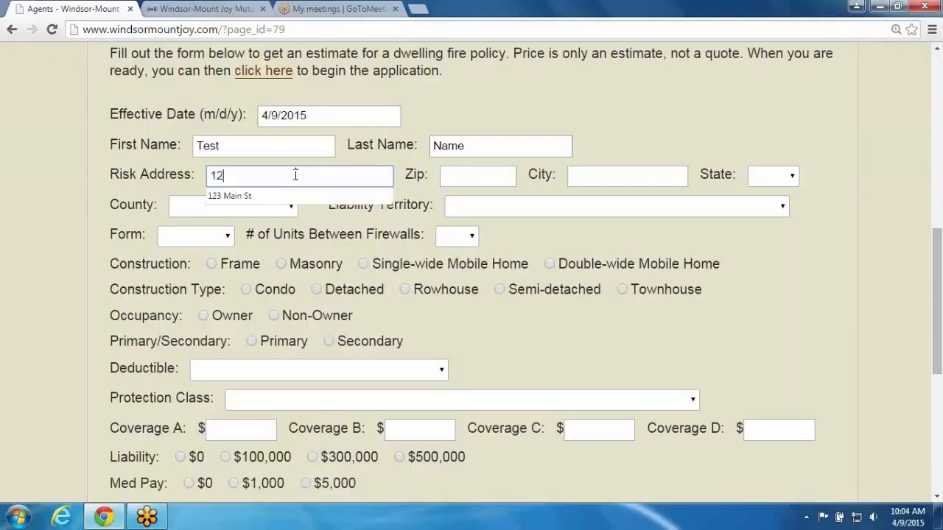
pyautogui.click(260, 197)
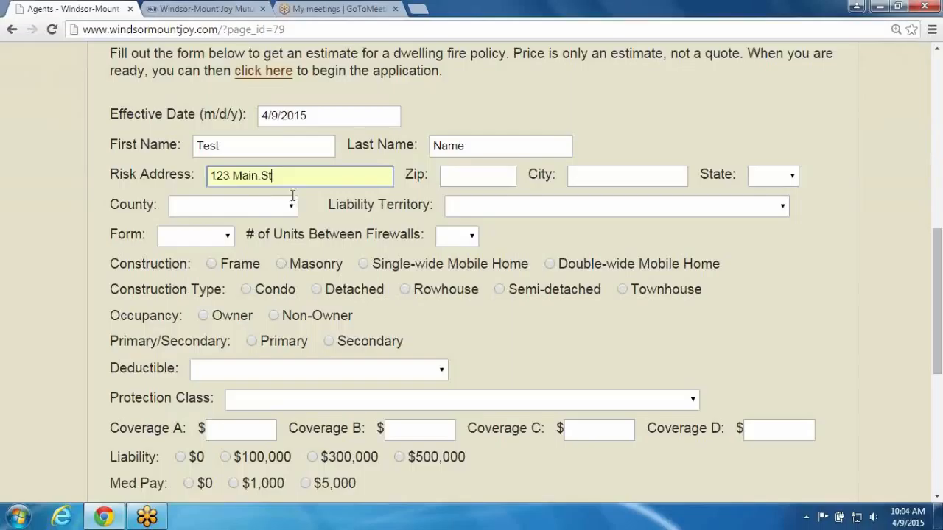
# Enter the zip code 17601 and move on to the next field
pyautogui.click(485, 174)
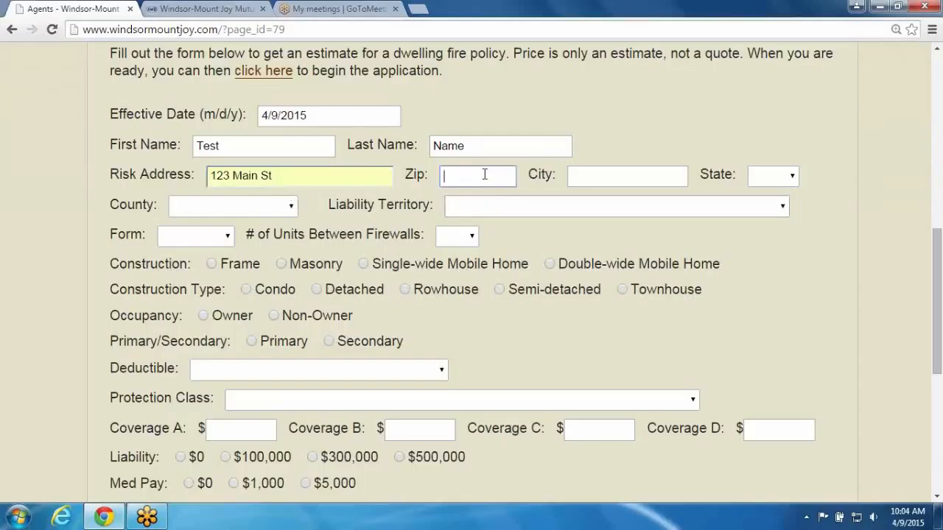
pyautogui.write('17601')
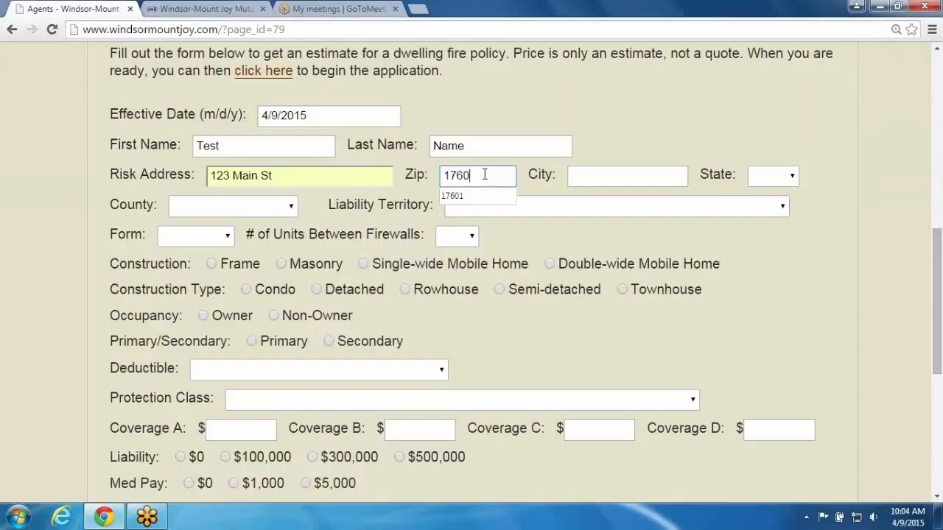
pyautogui.press('Tab')
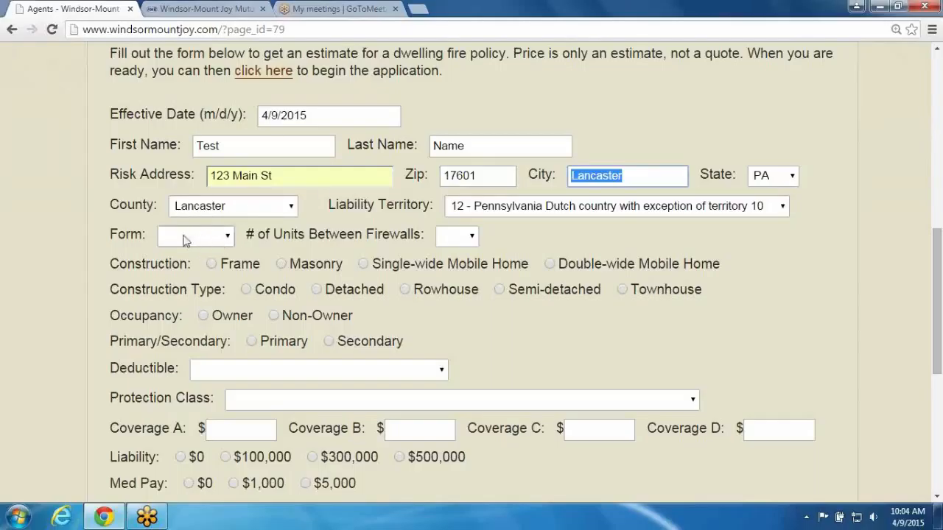
# Set the form to 3 - FL-3 and the number of units between firewalls to 1
pyautogui.click(228, 238)
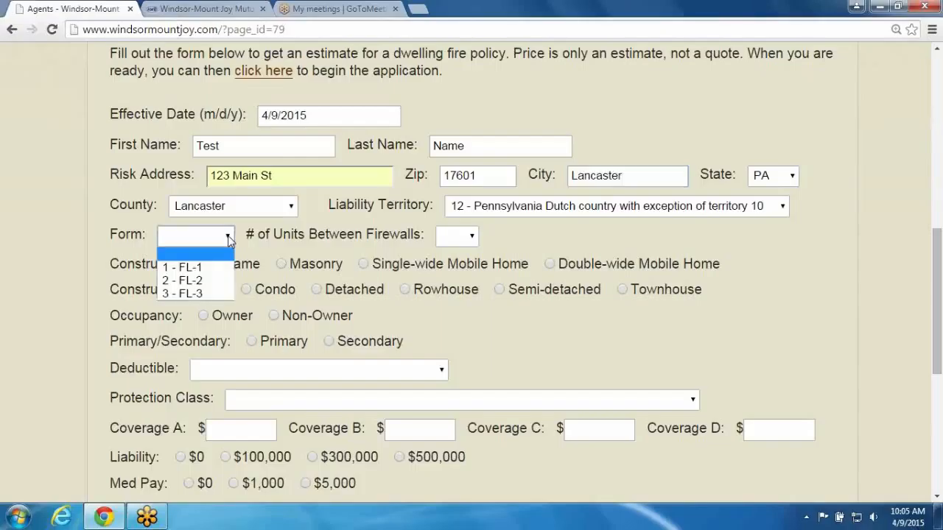
pyautogui.click(201, 298)
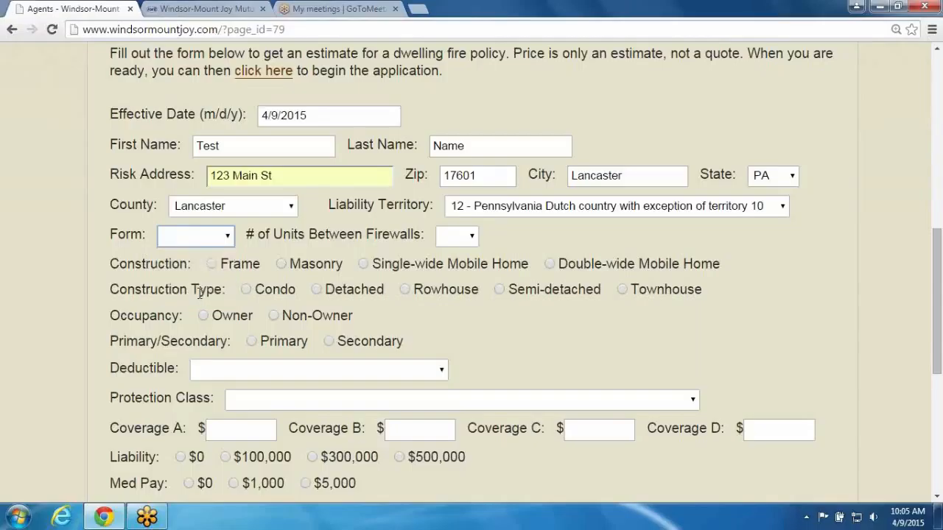
pyautogui.click(471, 237)
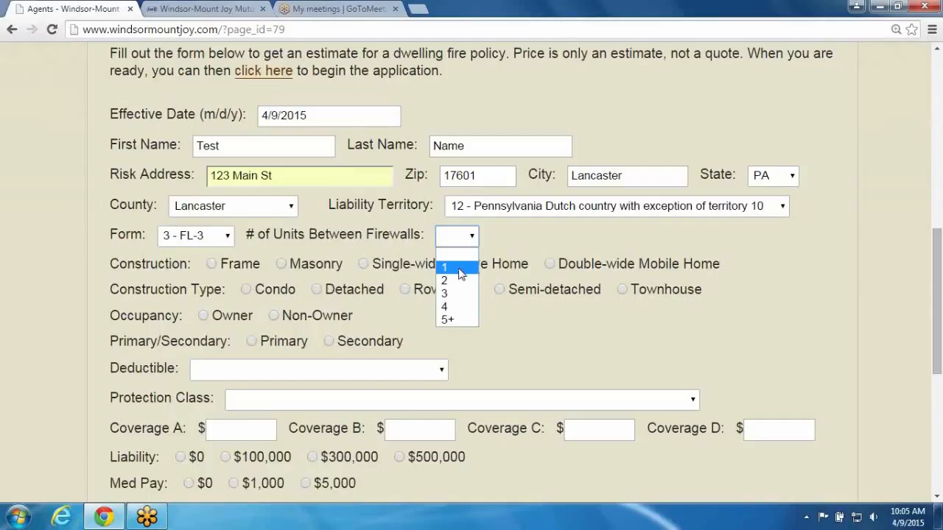
pyautogui.click(461, 268)
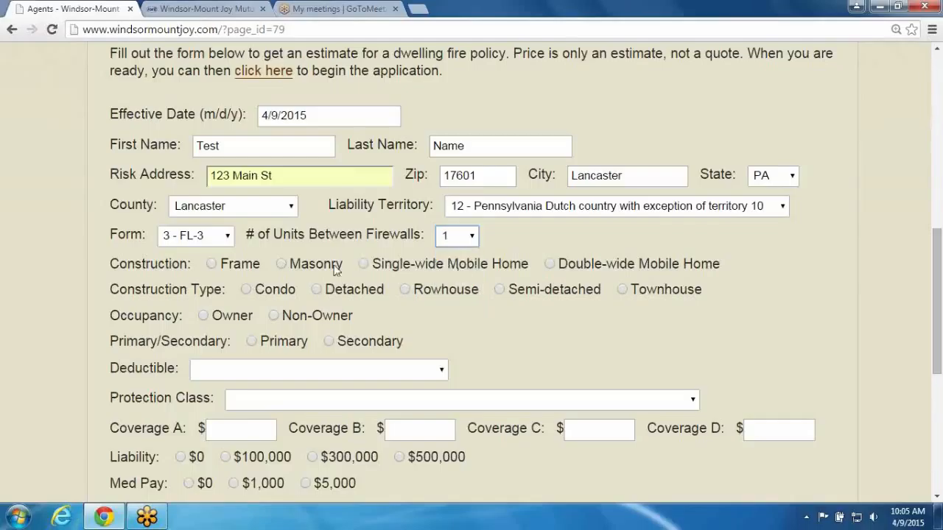
# Choose Frame construction, Detached construction type, Non-Owner occupancy, and Primary residence
pyautogui.click(212, 264)
pyautogui.click(317, 290)
pyautogui.click(273, 317)
pyautogui.click(251, 342)
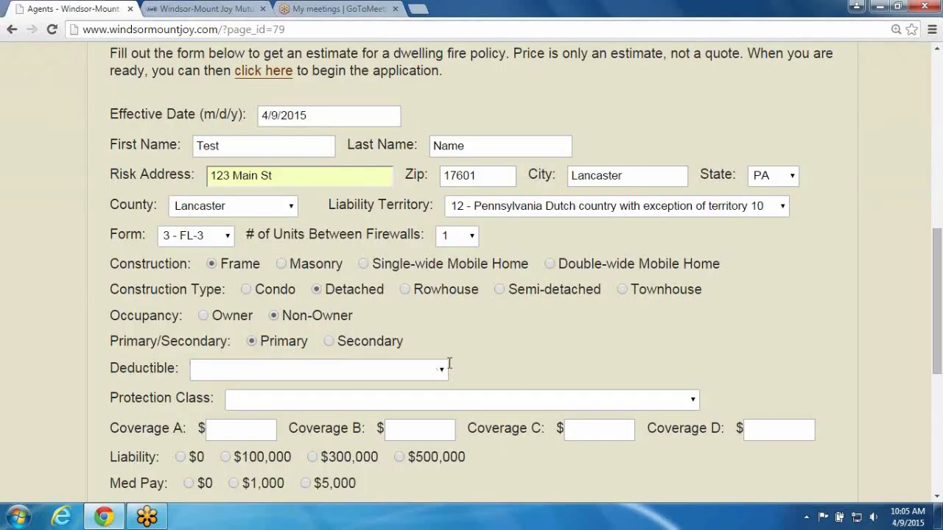
pyautogui.scroll(-1, 447, 364)
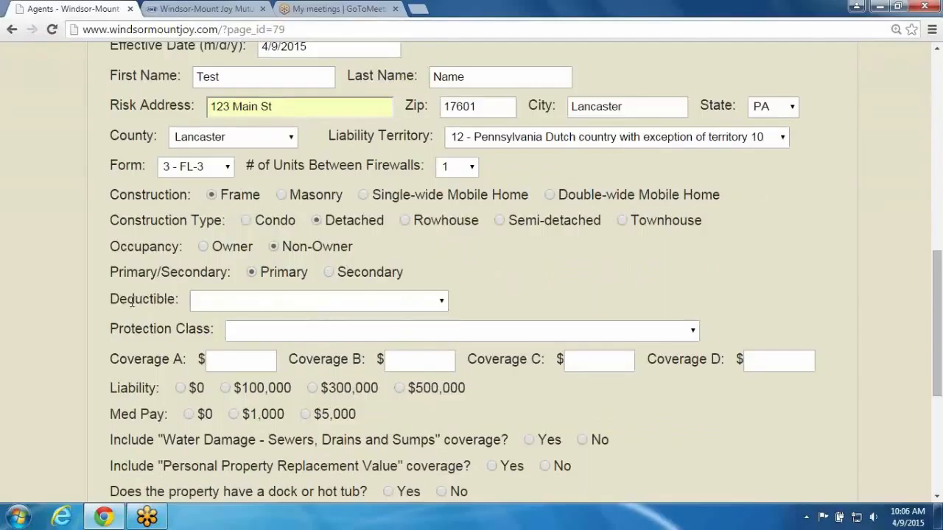
# Set the deductible to 1000 and the protection class to Protected (within 1000 feet of a fire hydrant)
pyautogui.moveTo(134, 302); pyautogui.dragTo(176, 302)
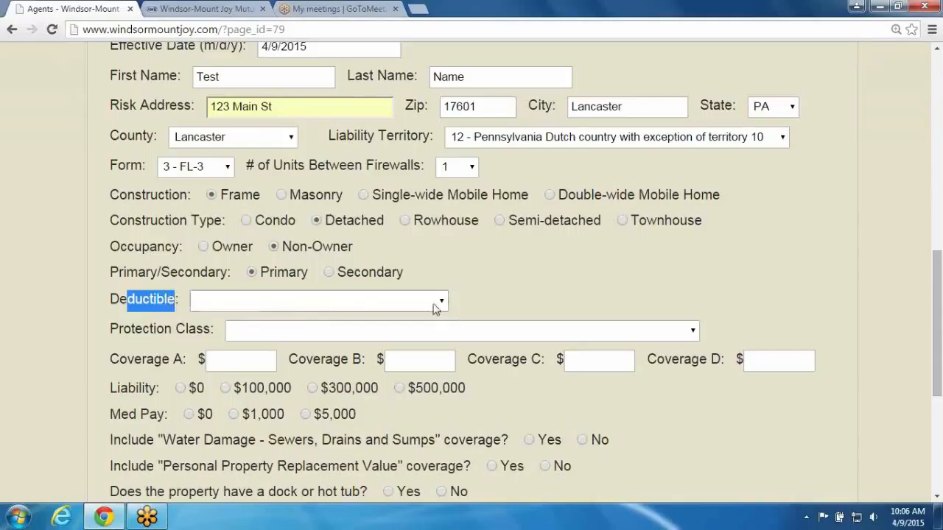
pyautogui.click(440, 308)
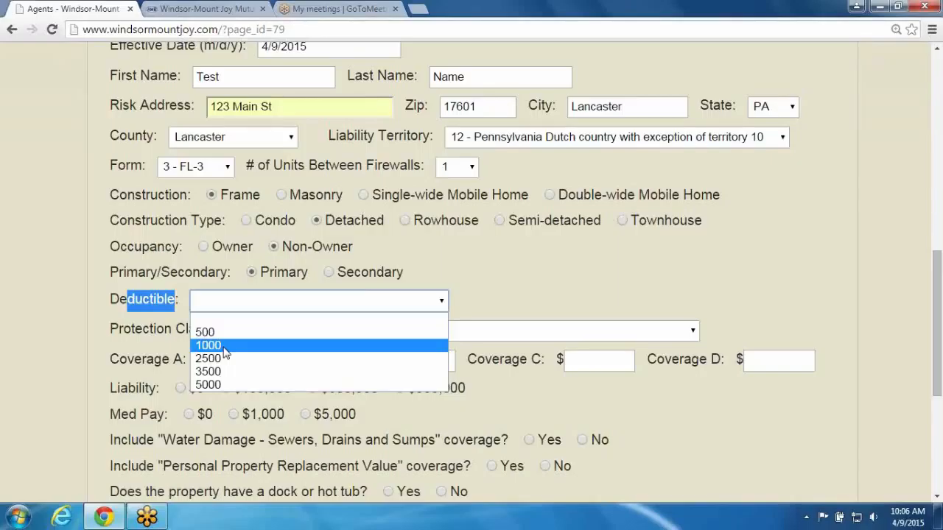
pyautogui.click(209, 346)
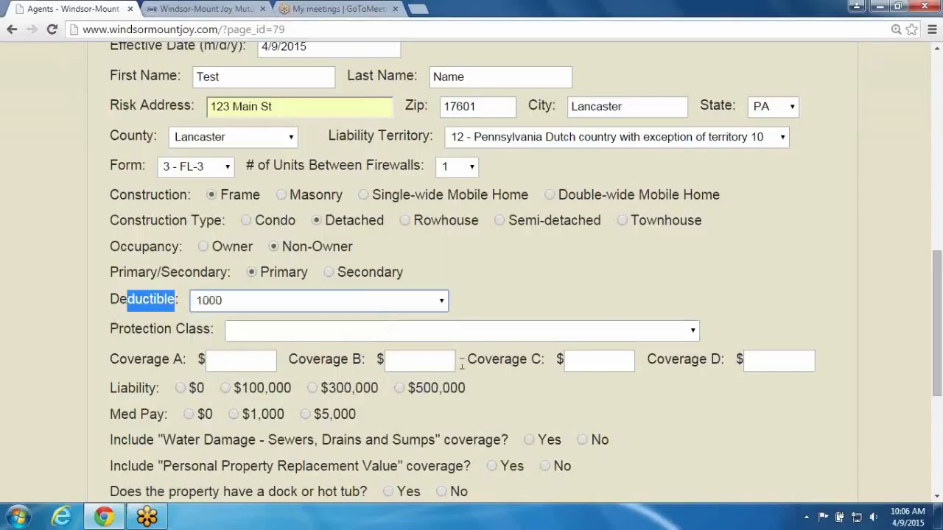
pyautogui.click(691, 333)
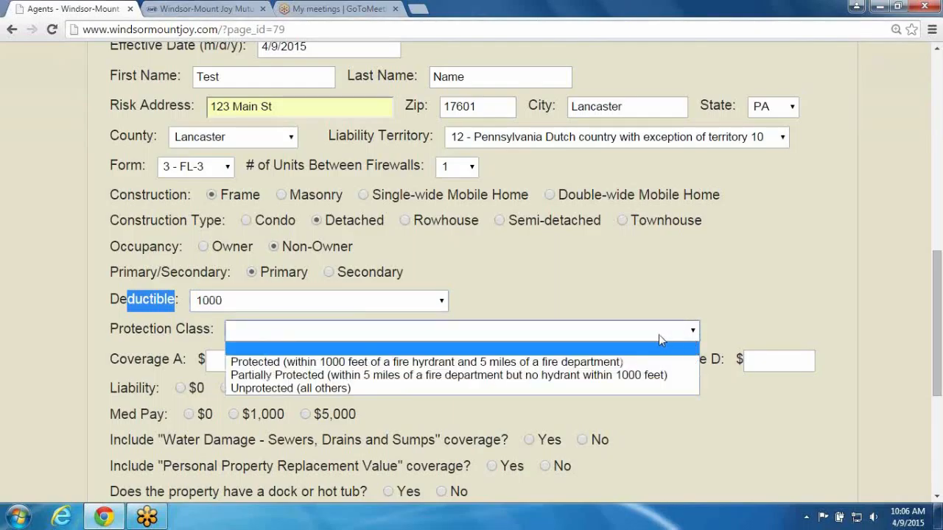
pyautogui.click(286, 363)
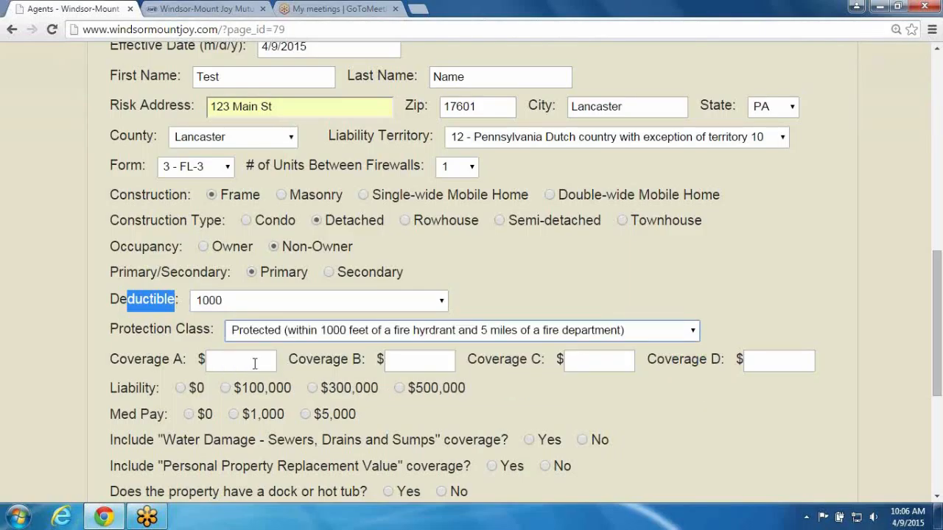
# Set Coverage A to 200,000 and Coverage C to 5,000
pyautogui.click(122, 364)
pyautogui.click(248, 365)
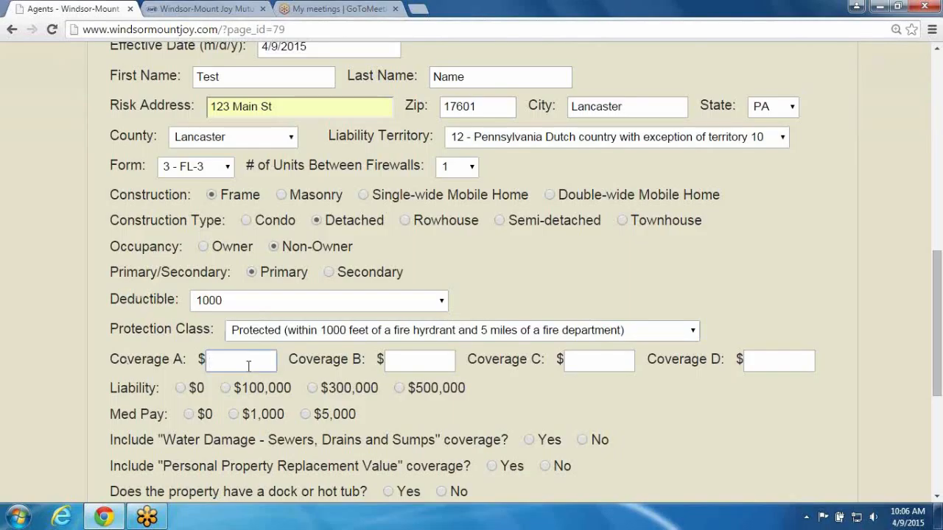
pyautogui.write('00000')
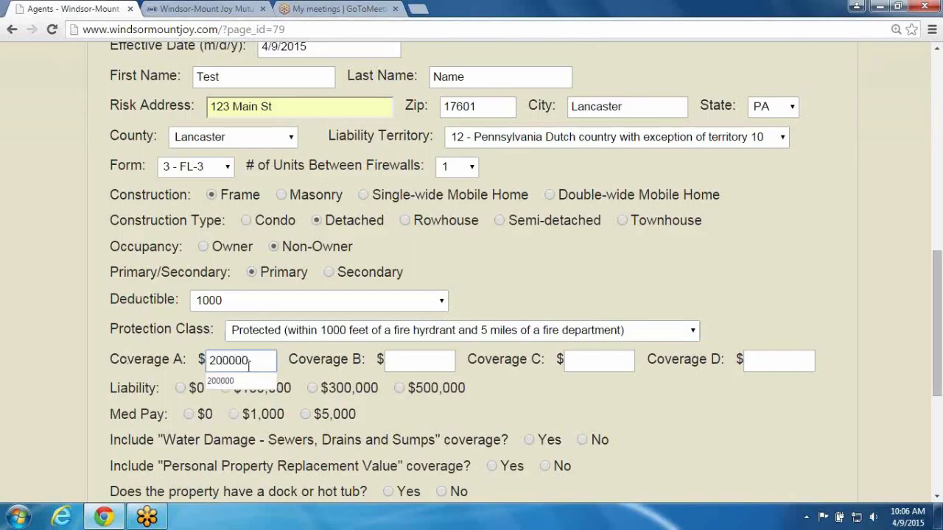
pyautogui.press('Tab')
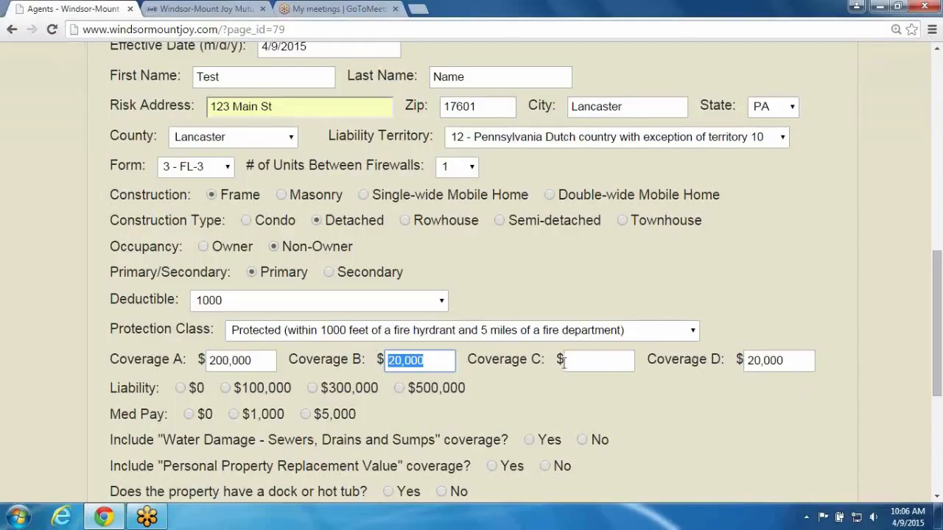
pyautogui.click(593, 361)
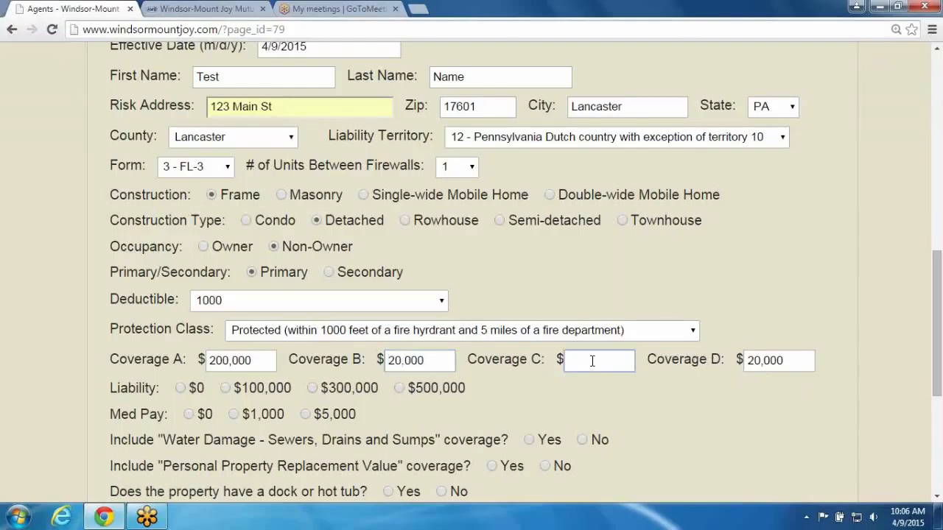
pyautogui.write('5000')
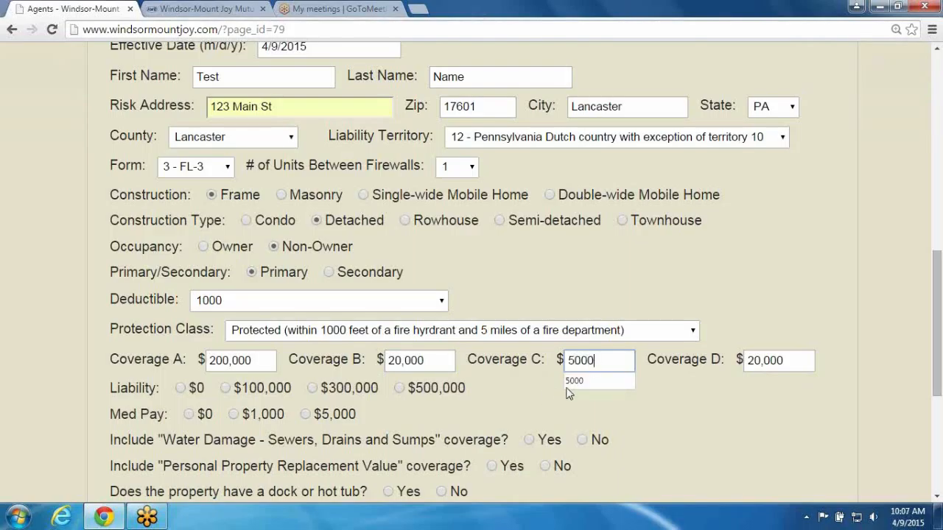
pyautogui.click(537, 390)
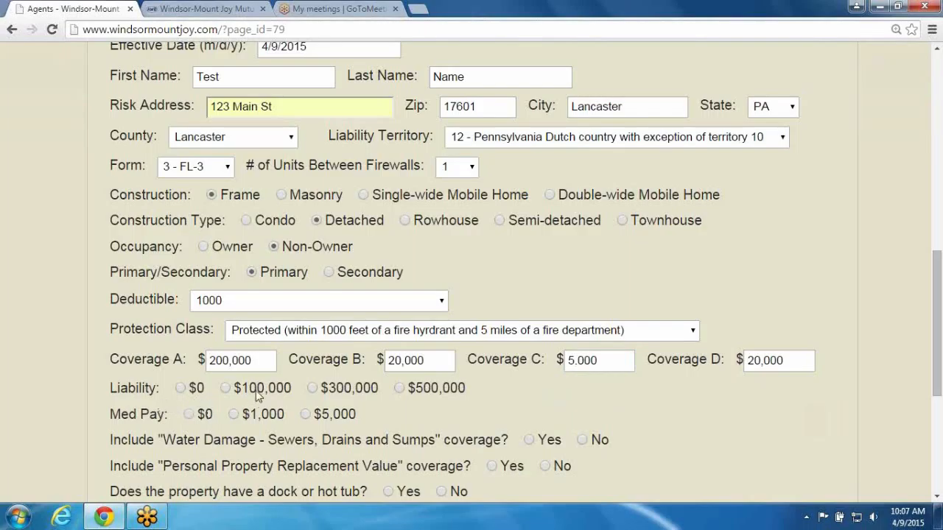
# Choose $300,000 liability and $5,000 medical payments coverage
pyautogui.click(312, 389)
pyautogui.click(306, 415)
pyautogui.scroll(-1, 265, 426)
pyautogui.scroll(-2, 265, 425)
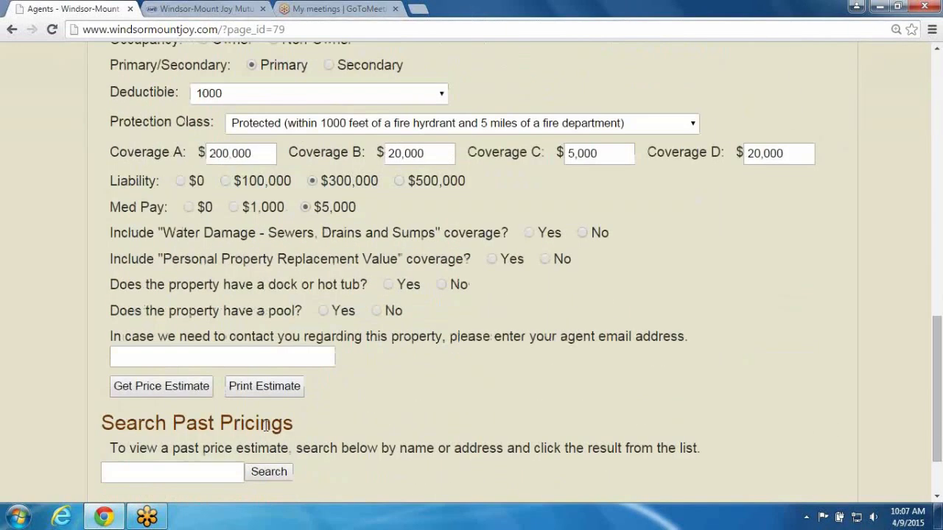
pyautogui.scroll(-1, 267, 426)
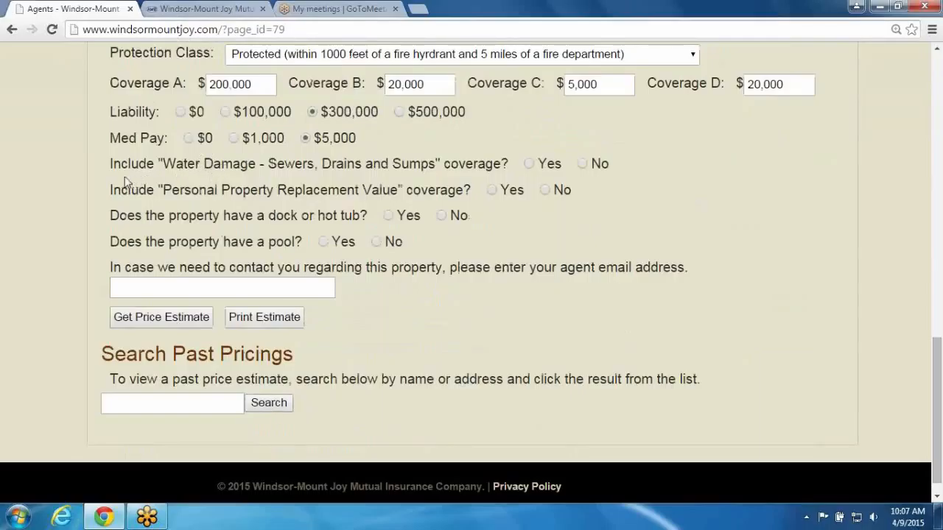
# Decline Water Damage coverage and try to add Personal Property Replacement Value coverage, dismissing the alert
pyautogui.click(582, 164)
pyautogui.click(546, 190)
pyautogui.click(493, 191)
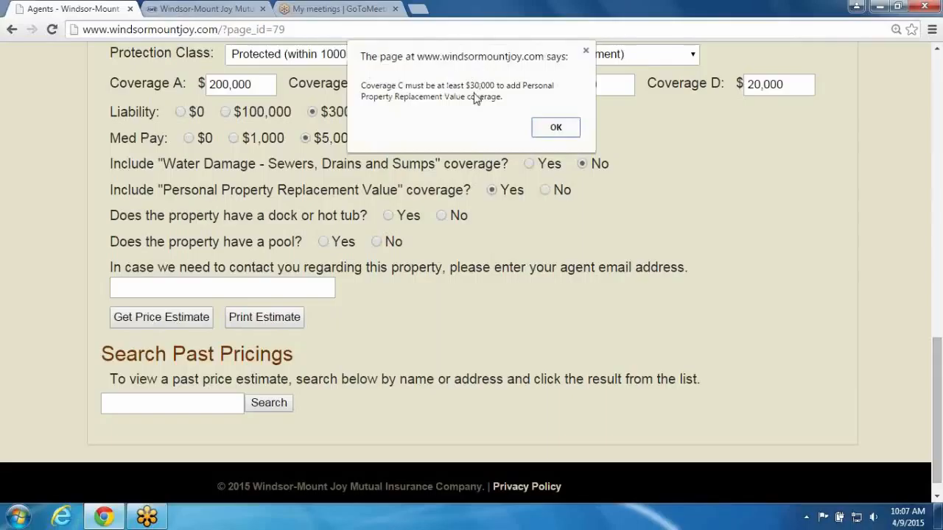
pyautogui.click(557, 129)
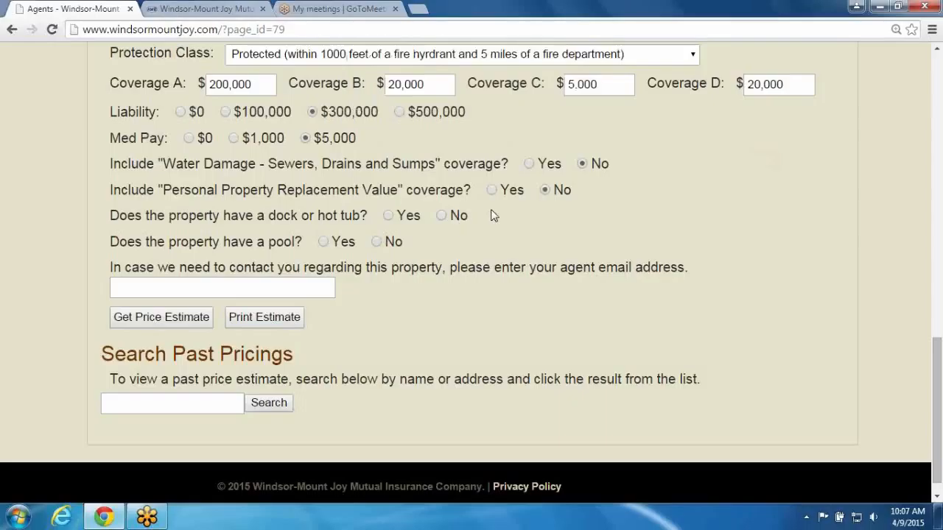
# Answer No for dock or hot tub and pool, and enter the agent's e-mail address
pyautogui.click(442, 216)
pyautogui.click(281, 287)
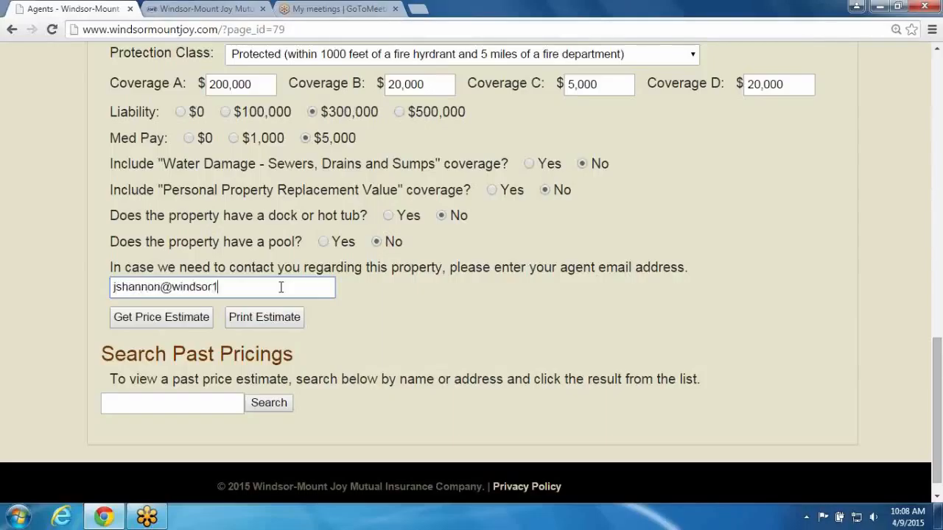
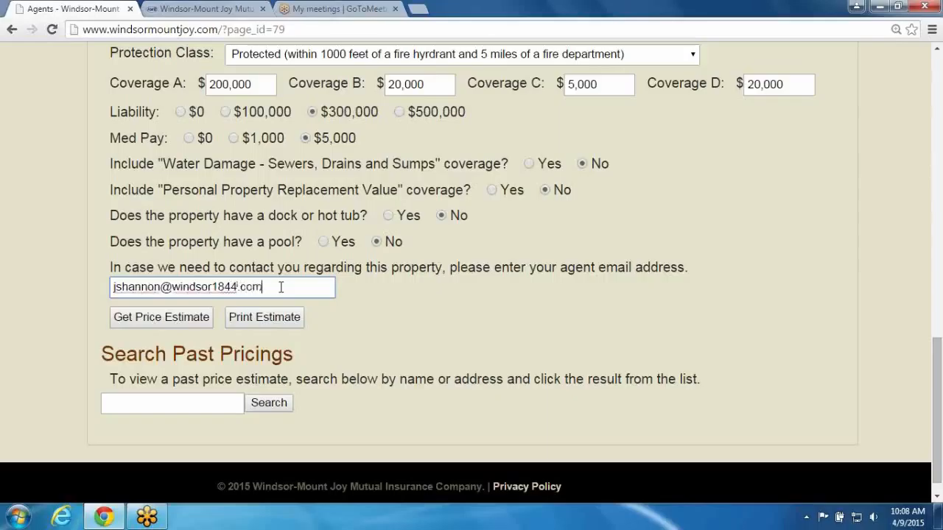
# Get the price estimate and highlight the estimated price at the top of the form
pyautogui.click(147, 322)
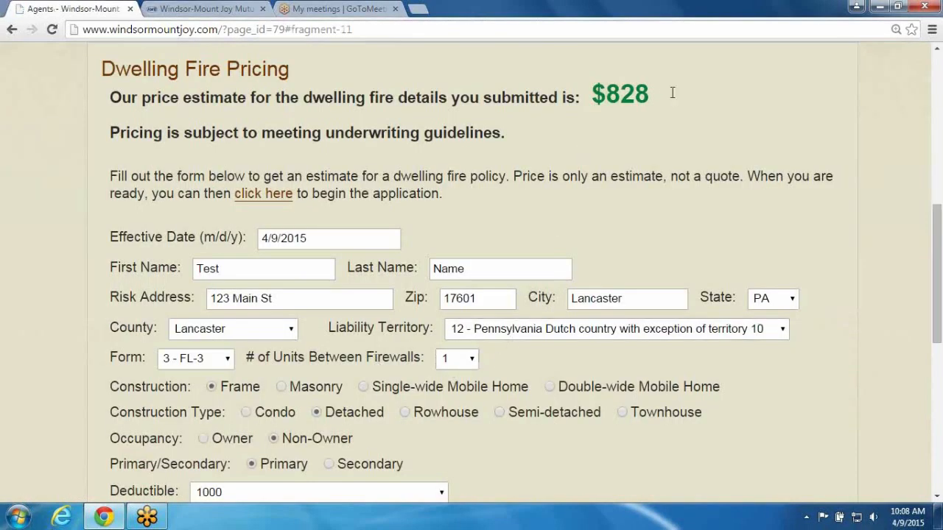
pyautogui.moveTo(672, 92); pyautogui.dragTo(595, 98)
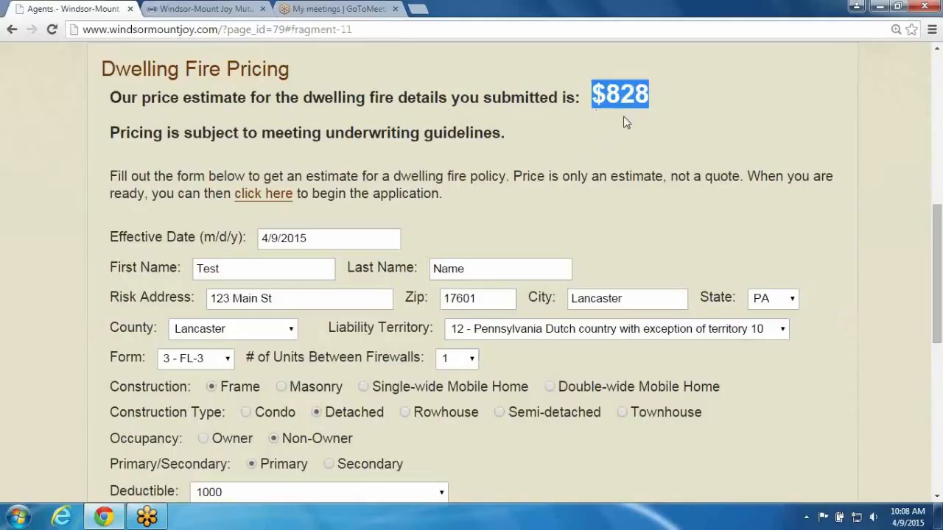
pyautogui.click(611, 127)
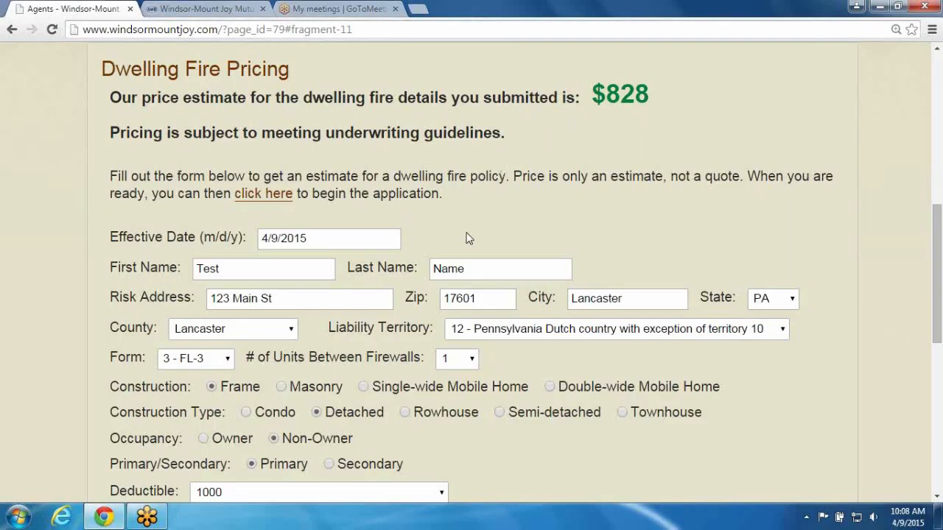
# Change the deductible to 2500 and get a new price estimate
pyautogui.scroll(-1, 453, 234)
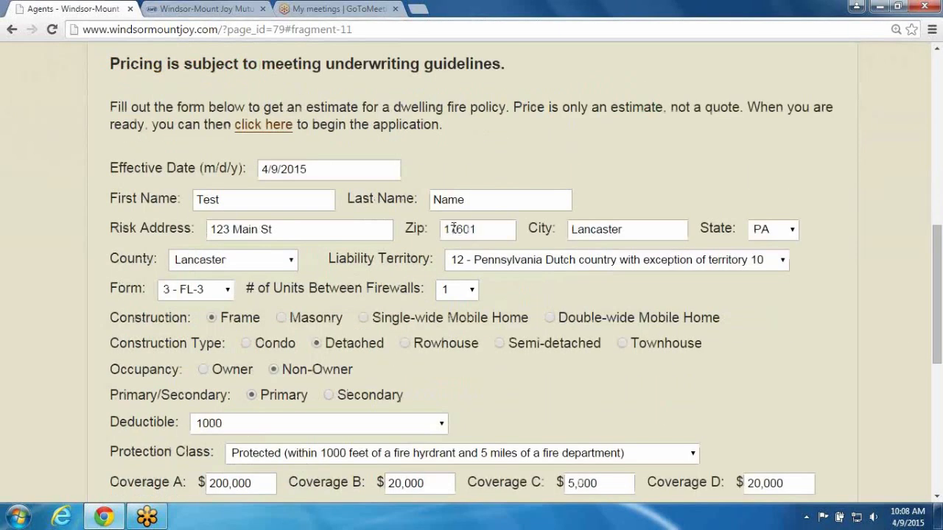
pyautogui.click(240, 421)
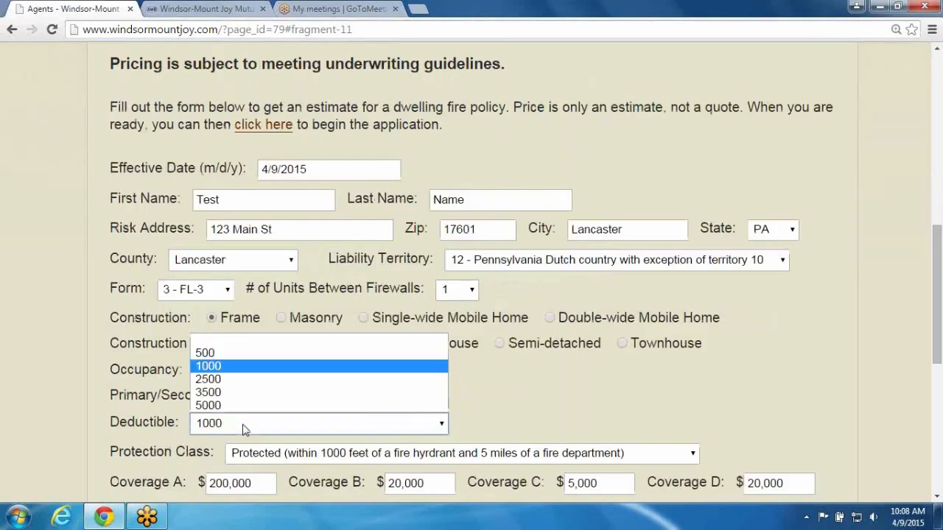
pyautogui.click(236, 380)
pyautogui.click(109, 399)
pyautogui.scroll(-1, 109, 398)
pyautogui.scroll(-4, 109, 399)
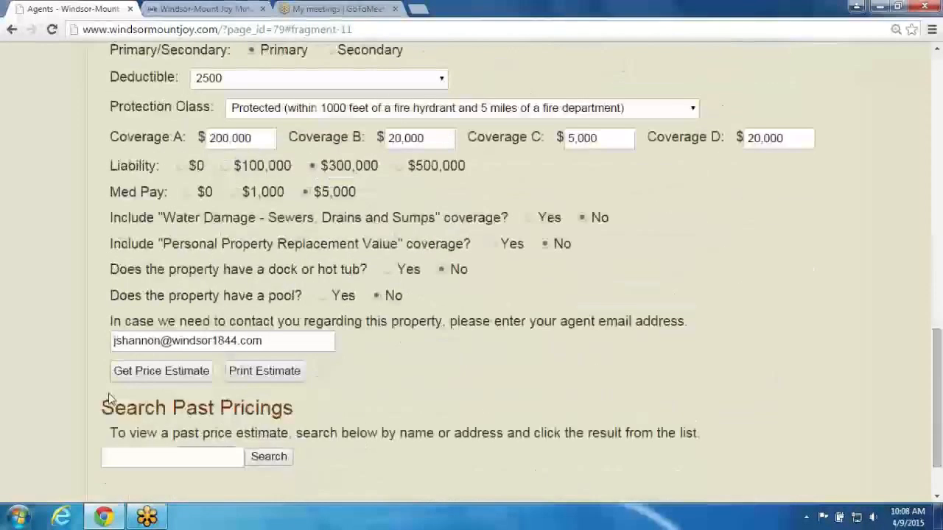
pyautogui.click(162, 371)
# Highlight the new estimated price at the top of the form
pyautogui.scroll(-1, 163, 377)
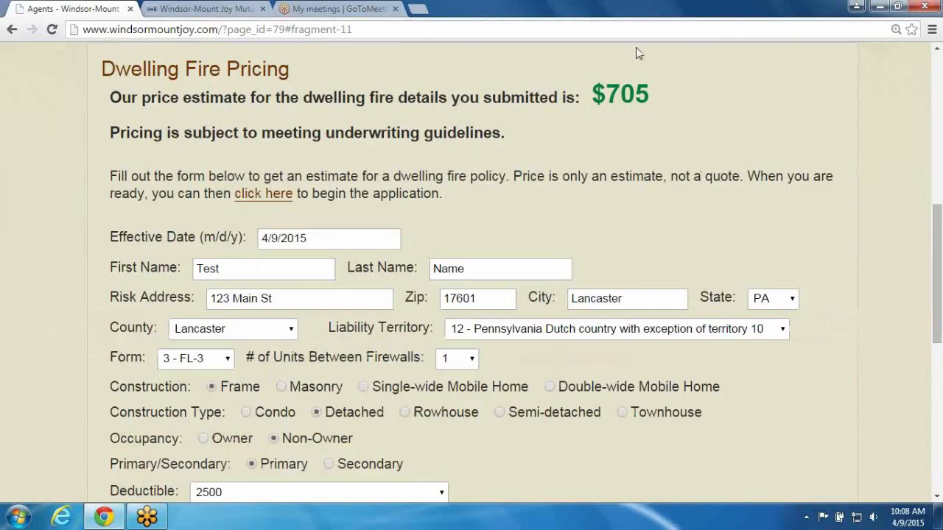
pyautogui.moveTo(660, 98); pyautogui.dragTo(594, 101)
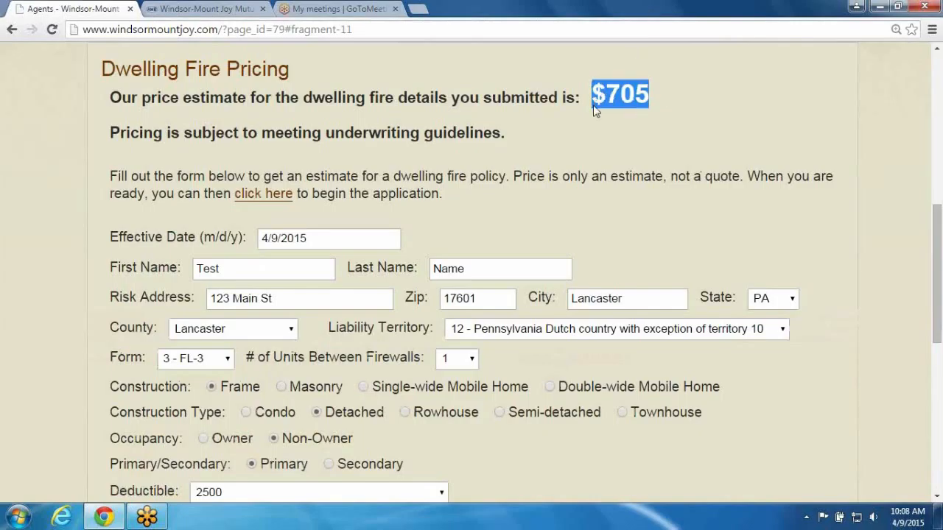
pyautogui.click(602, 204)
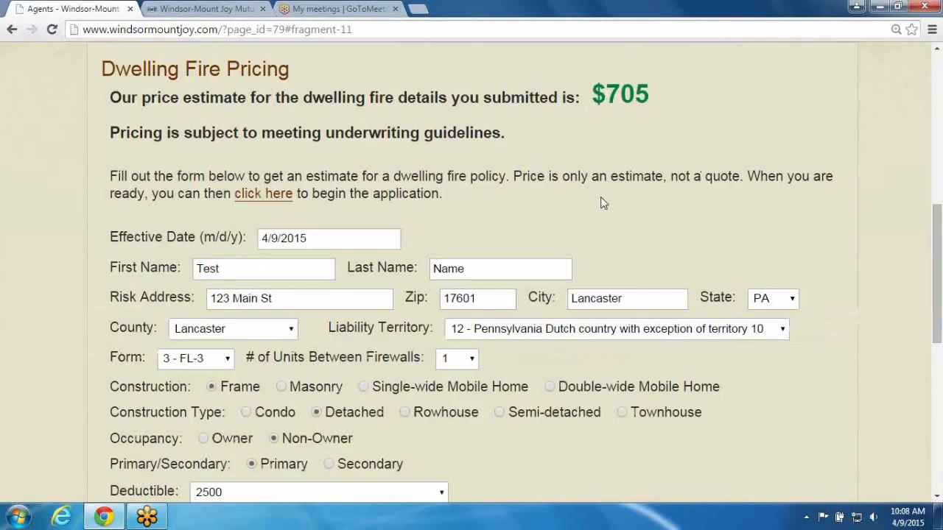
# Set Coverage C to 30,000
pyautogui.scroll(-2, 600, 204)
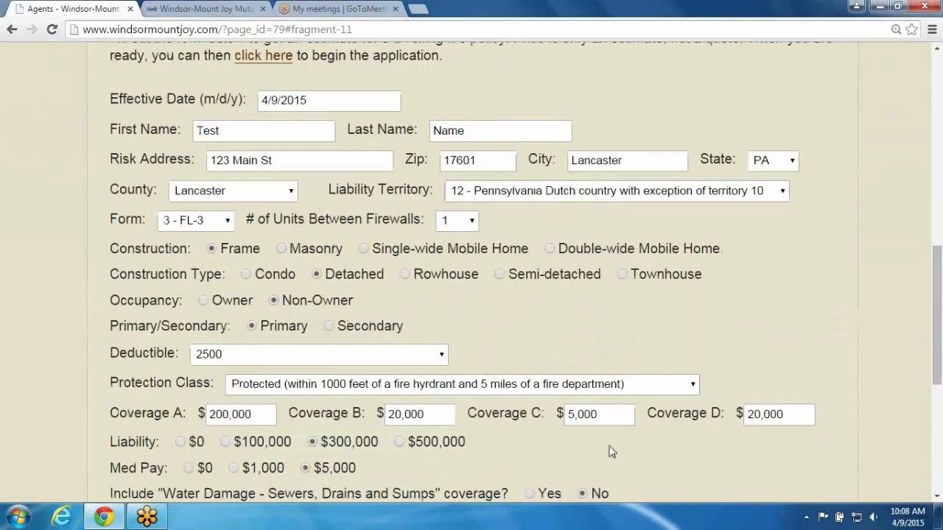
pyautogui.moveTo(608, 413); pyautogui.dragTo(541, 407)
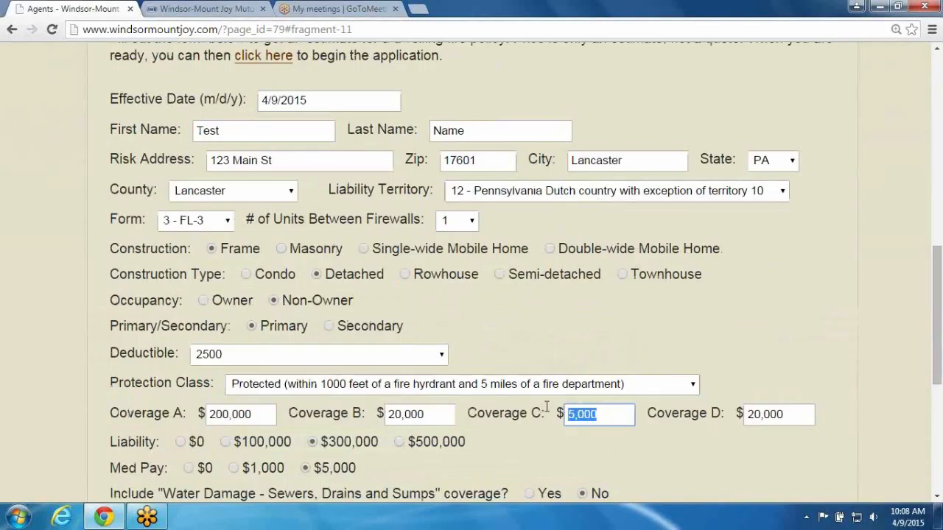
pyautogui.write('30000')
pyautogui.press('Tab')
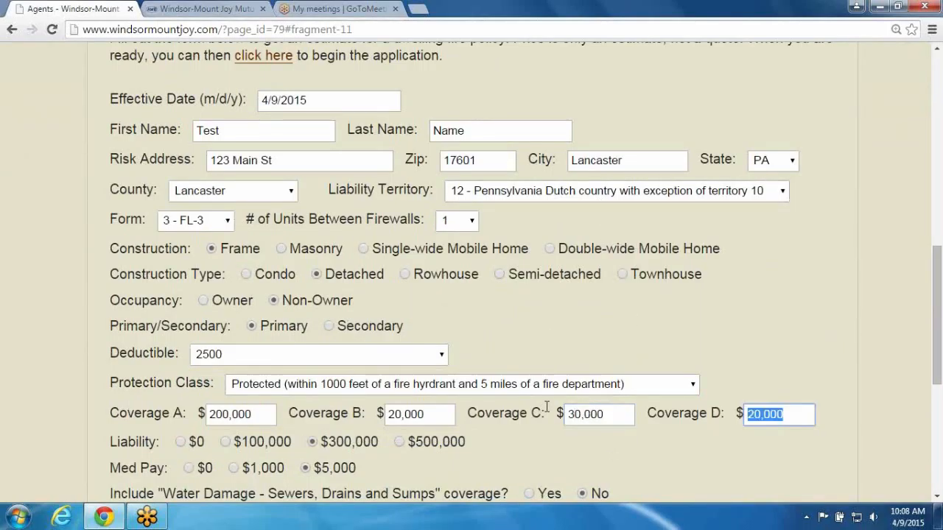
# Add Personal Property Replacement Value coverage, get a new price estimate, and highlight the estimated price
pyautogui.scroll(-3, 596, 476)
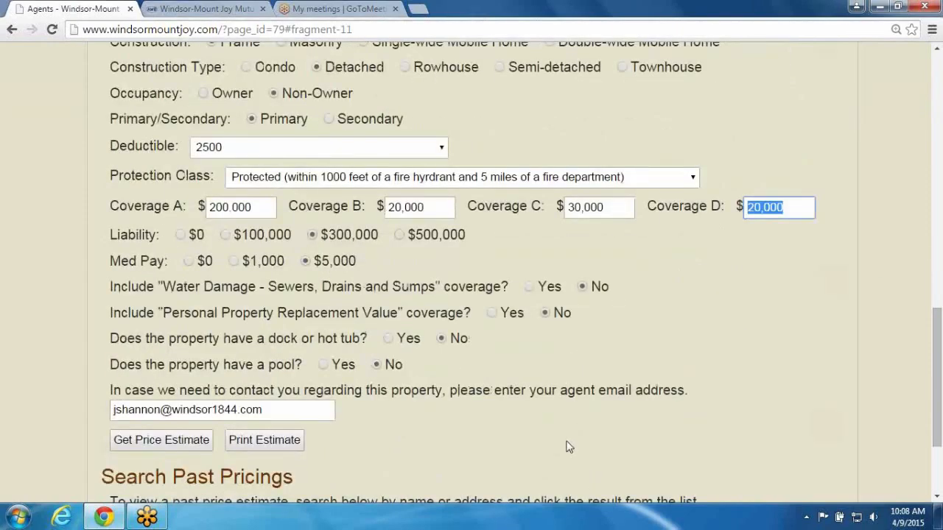
pyautogui.click(499, 319)
pyautogui.click(488, 314)
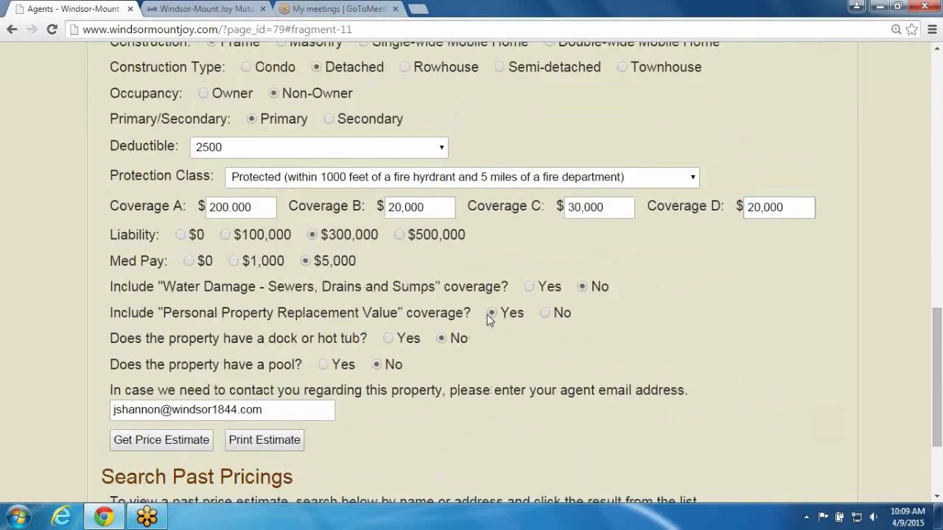
pyautogui.click(123, 441)
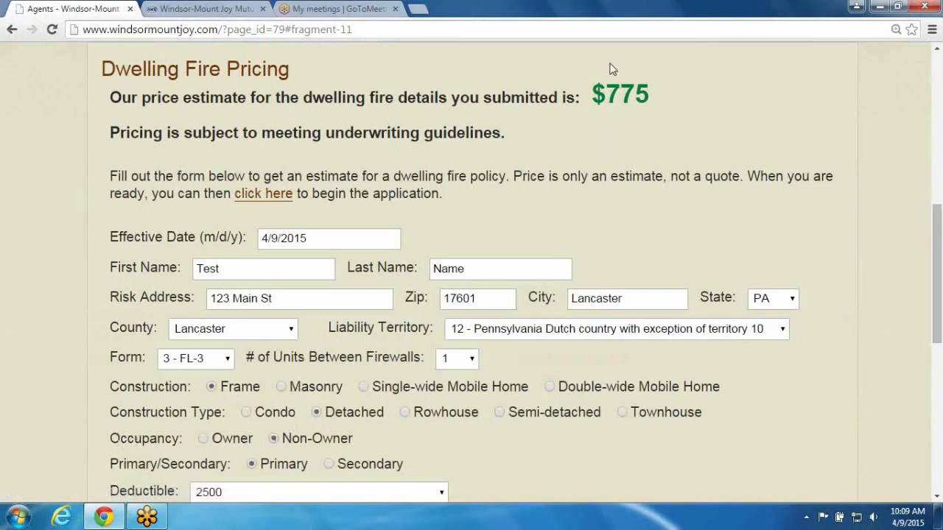
pyautogui.moveTo(593, 92); pyautogui.dragTo(655, 96)
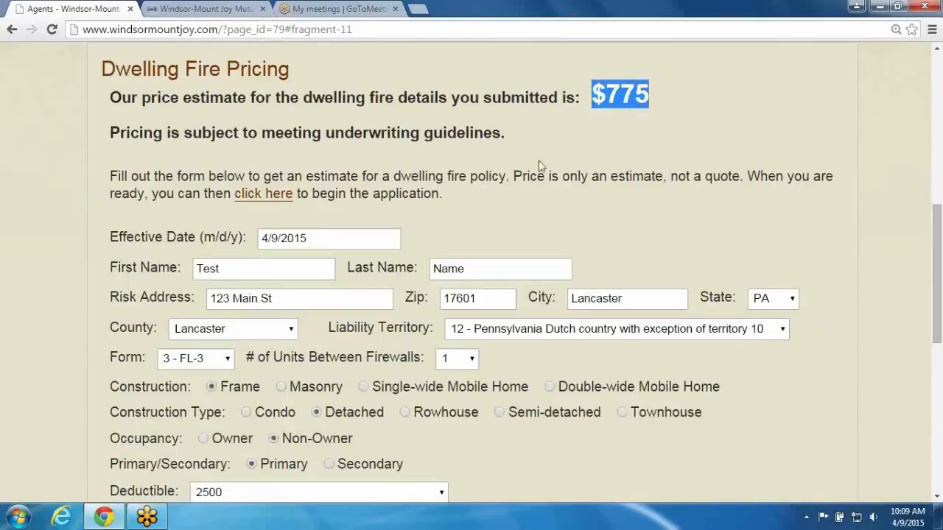
pyautogui.click(523, 215)
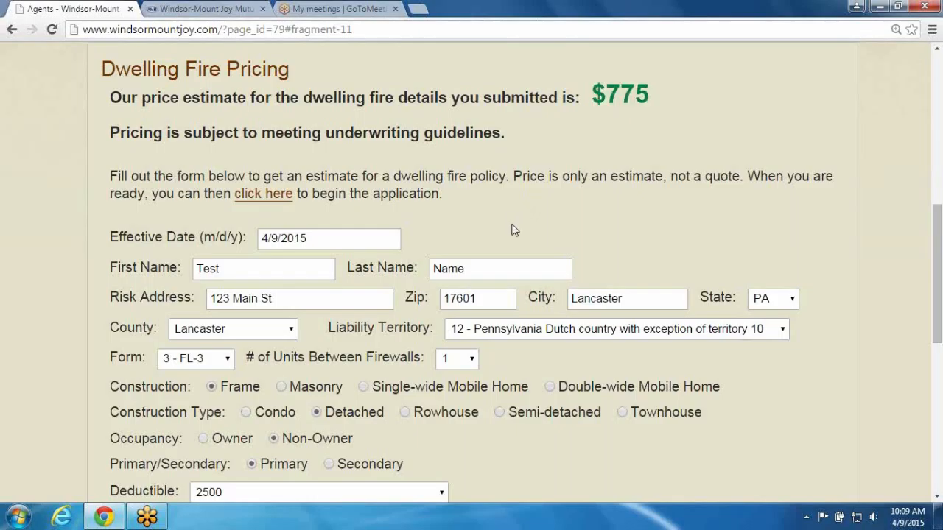
# Search past pricings for test
pyautogui.scroll(-2, 387, 251)
pyautogui.scroll(-5, 386, 258)
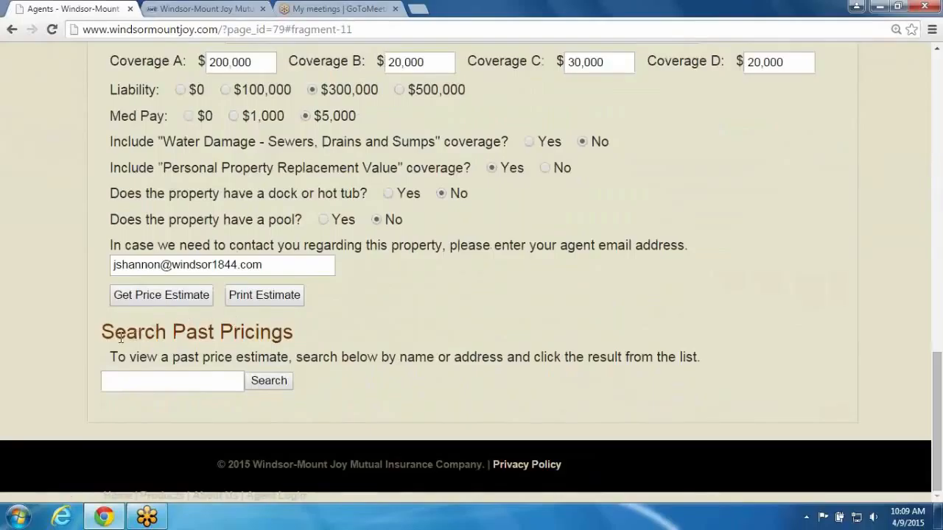
pyautogui.moveTo(105, 332); pyautogui.dragTo(295, 333)
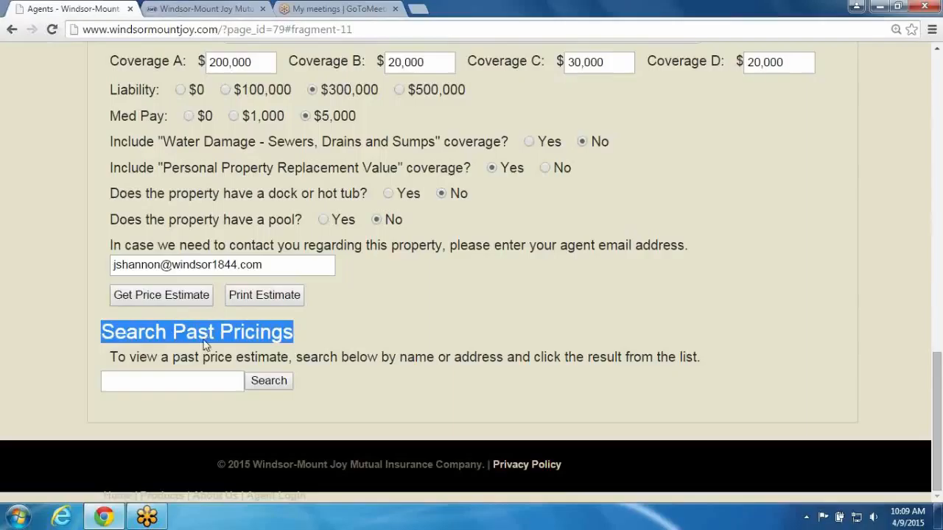
pyautogui.click(130, 362)
pyautogui.click(132, 380)
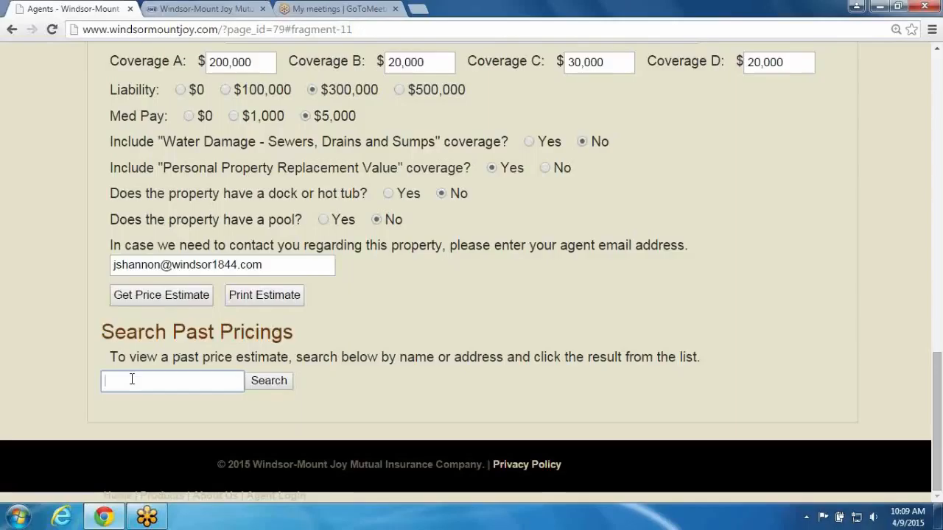
pyautogui.write('test')
pyautogui.click(267, 382)
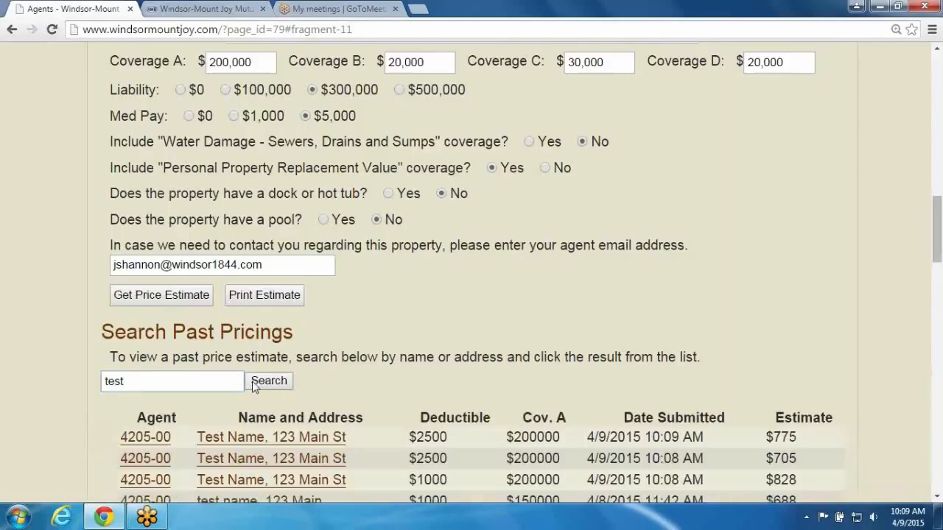
# Open the Test Name pricing with the $1000 deductible from the search results
pyautogui.scroll(-1, 328, 377)
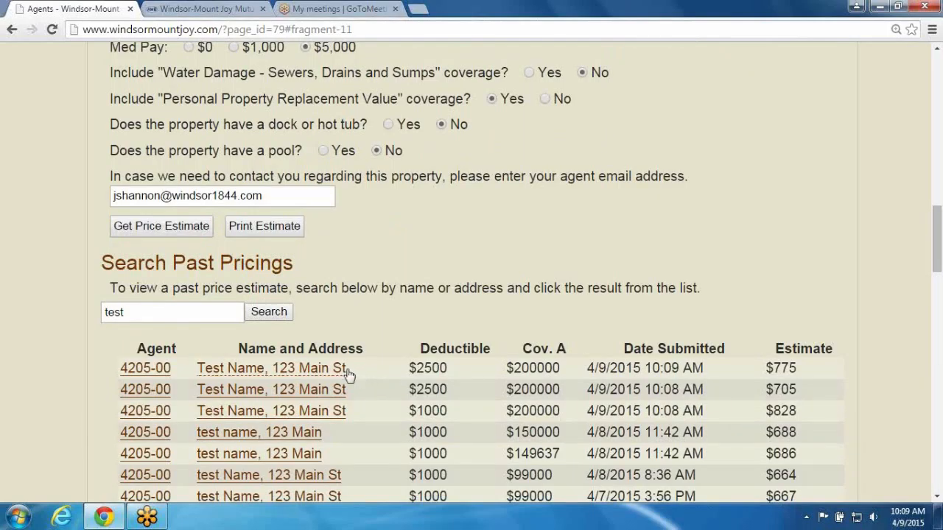
pyautogui.click(271, 416)
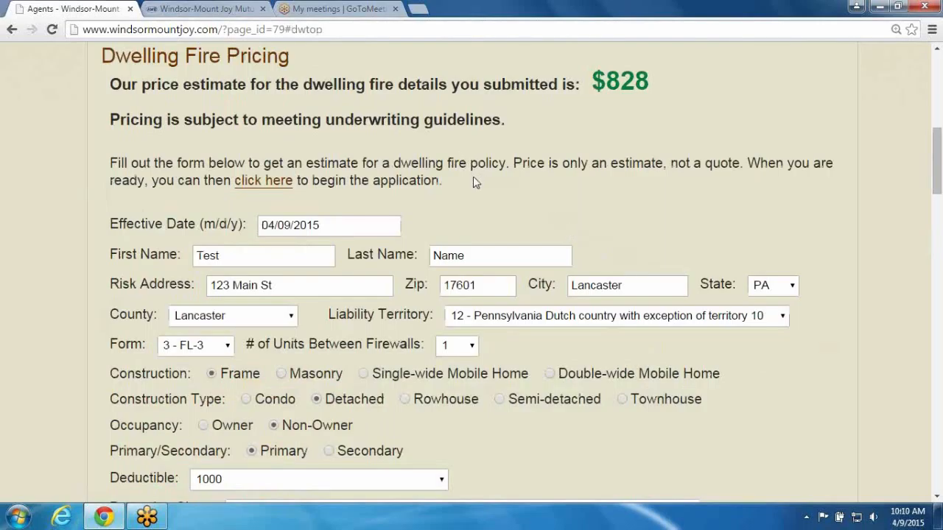
# Highlight the click here link for beginning the application
pyautogui.scroll(-1, 475, 182)
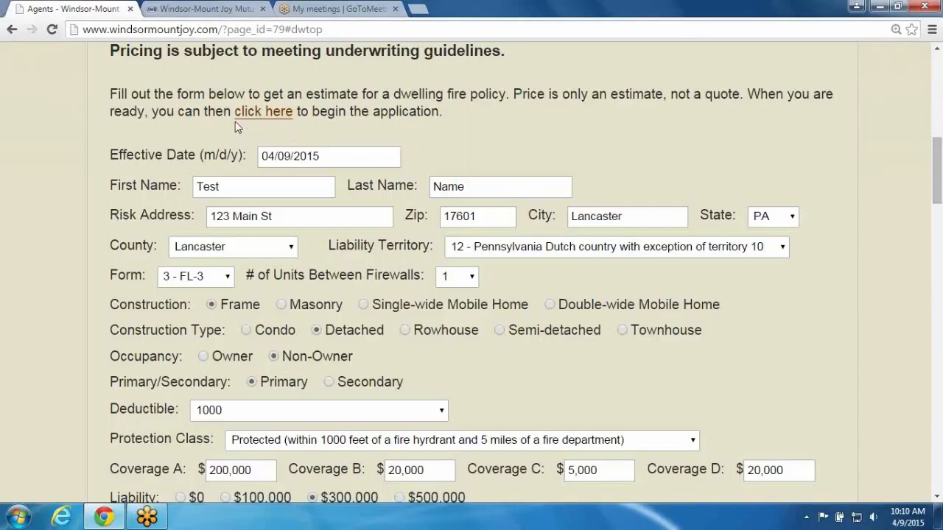
pyautogui.moveTo(233, 110); pyautogui.dragTo(298, 122)
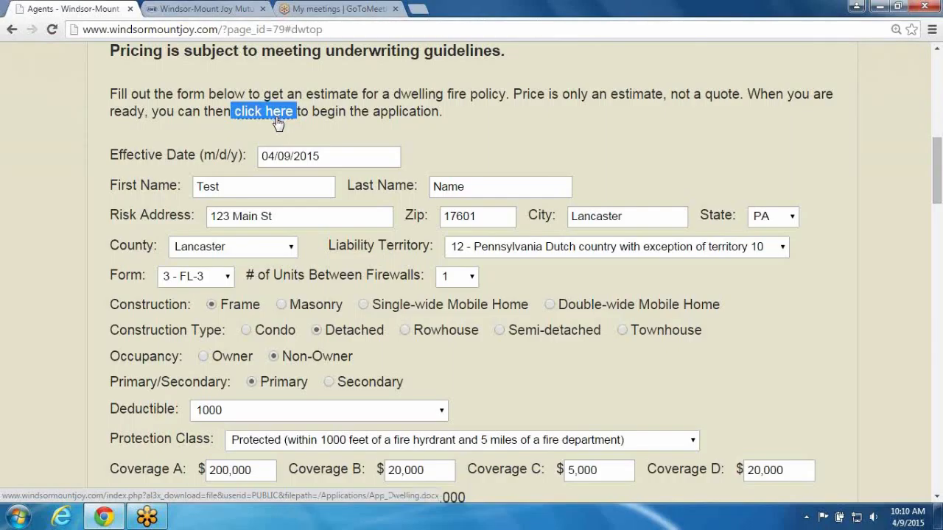
pyautogui.click(335, 127)
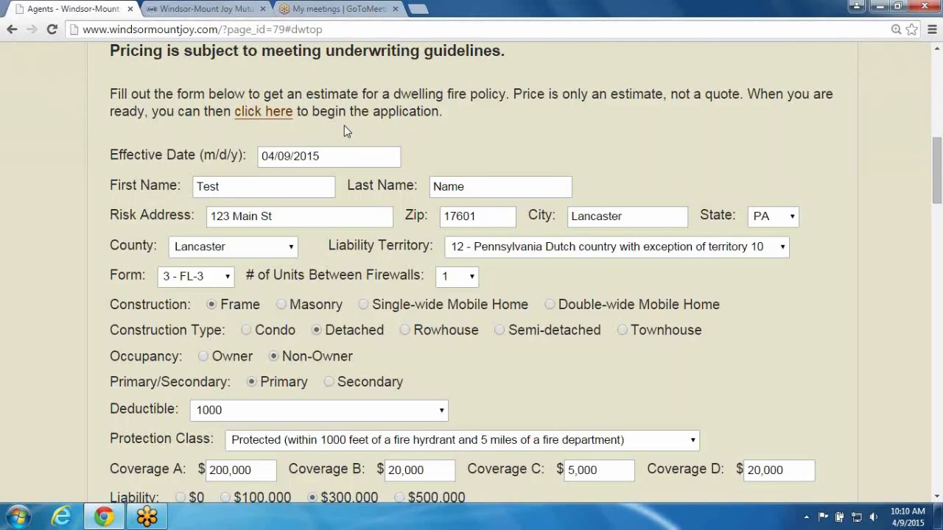
# Try getting a price estimate with a pool on the property, then set the pool answer back to No
pyautogui.scroll(-1, 345, 131)
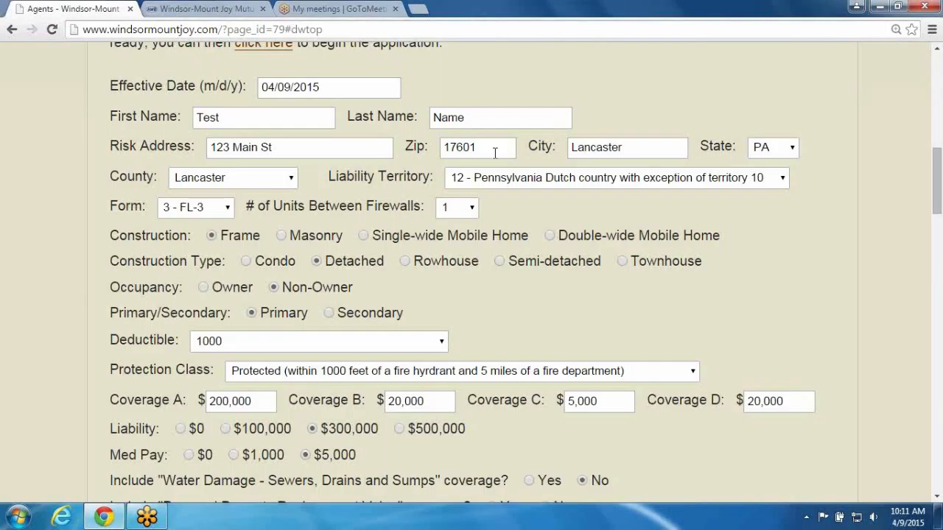
pyautogui.scroll(-3, 515, 239)
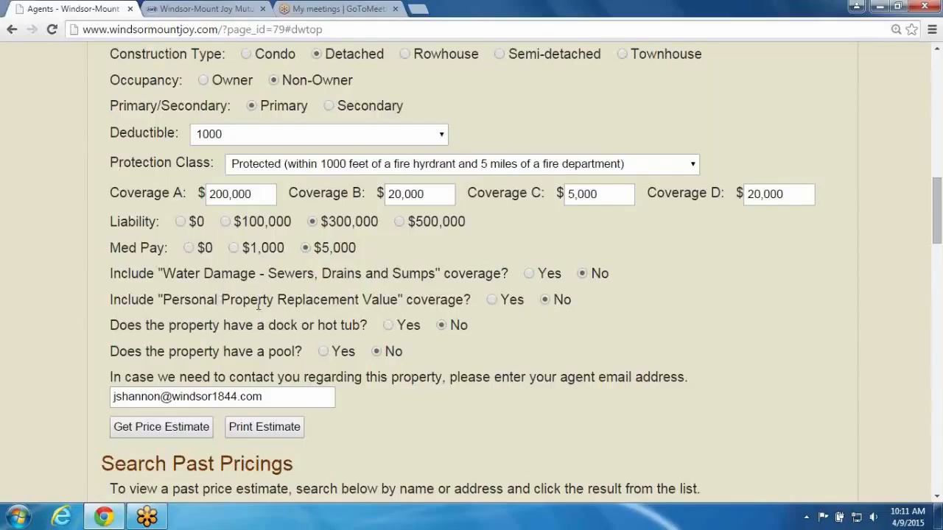
pyautogui.click(324, 353)
pyautogui.click(188, 433)
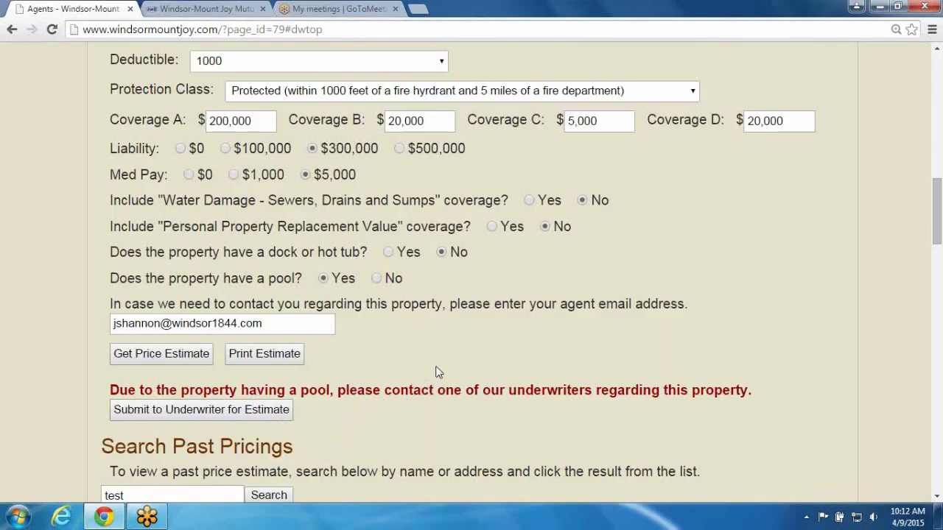
pyautogui.scroll(1, 437, 371)
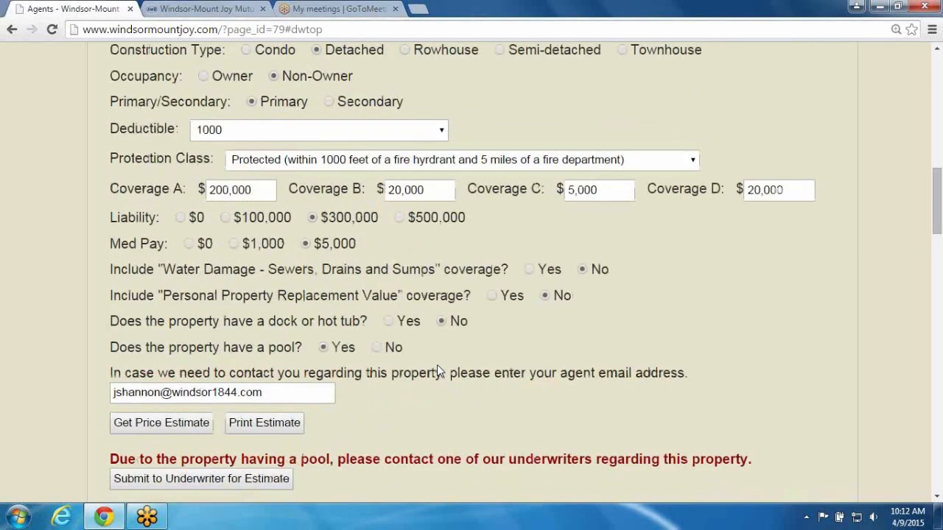
pyautogui.click(377, 349)
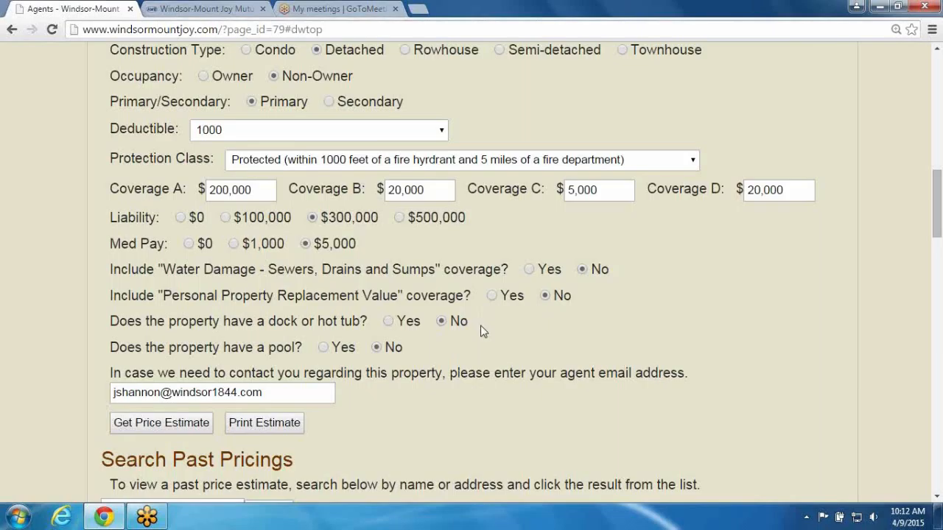
# Change the risk address zip code to 19971
pyautogui.scroll(3, 482, 330)
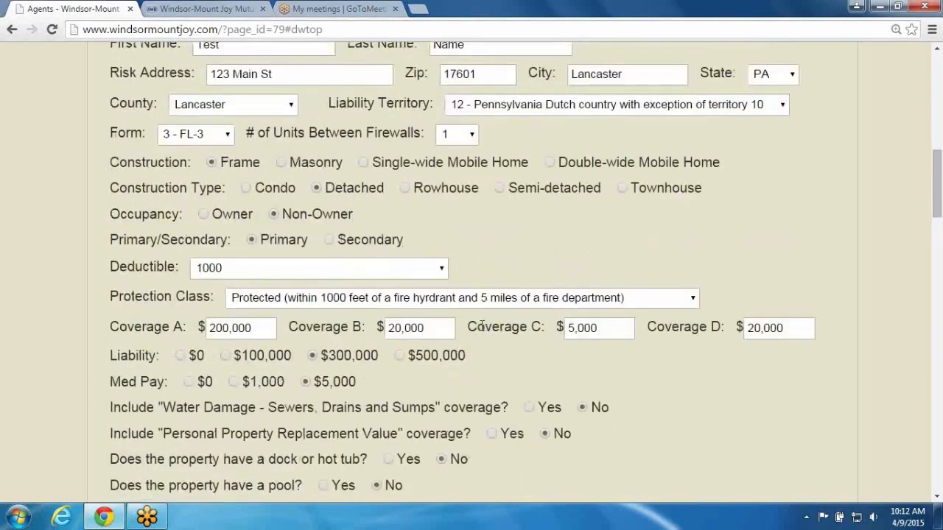
pyautogui.scroll(3, 486, 321)
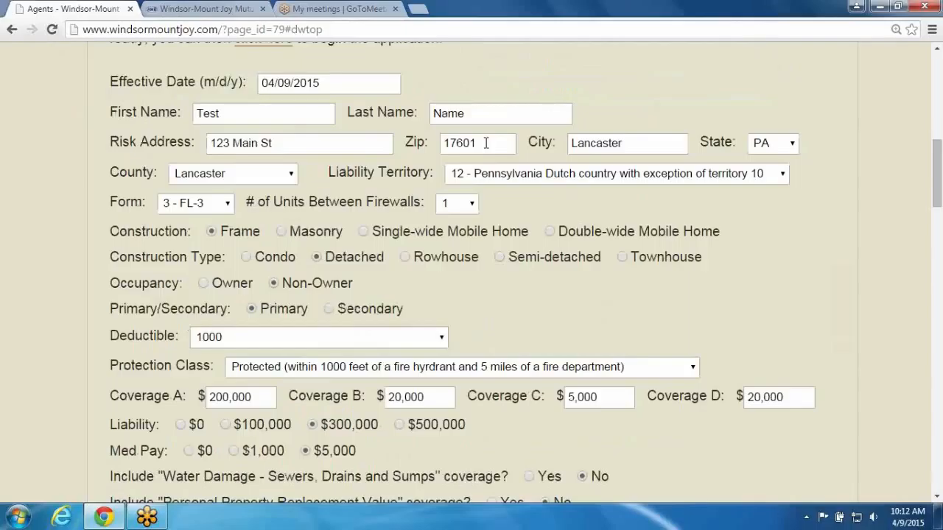
pyautogui.moveTo(485, 143); pyautogui.dragTo(443, 143)
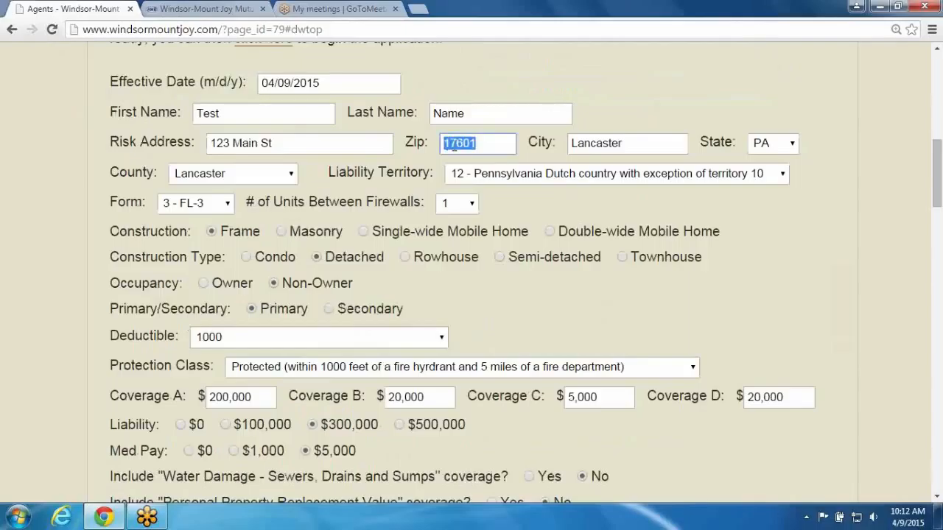
pyautogui.write('19971')
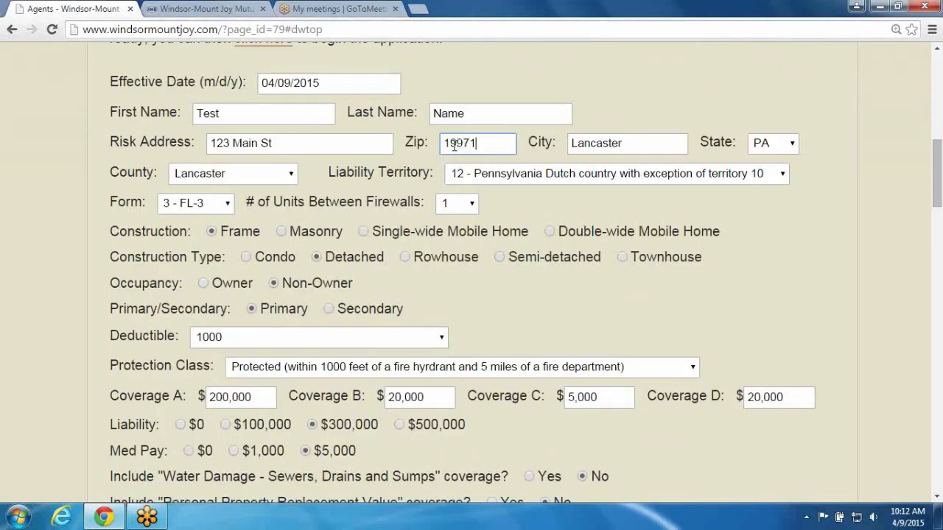
pyautogui.press('Tab')
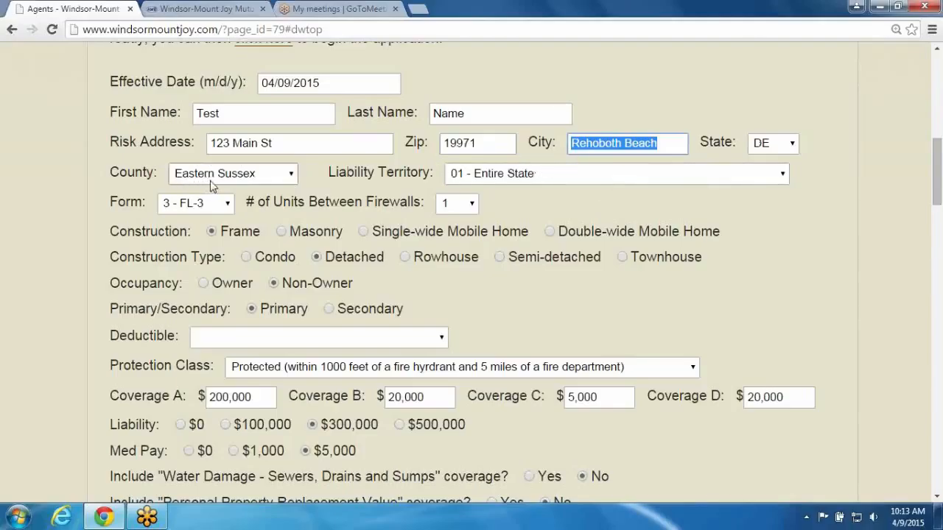
# Select the 1000/ML412 Sussex 5%/$5000 W/H deductible and get a price estimate
pyautogui.click(568, 320)
pyautogui.scroll(-1, 568, 320)
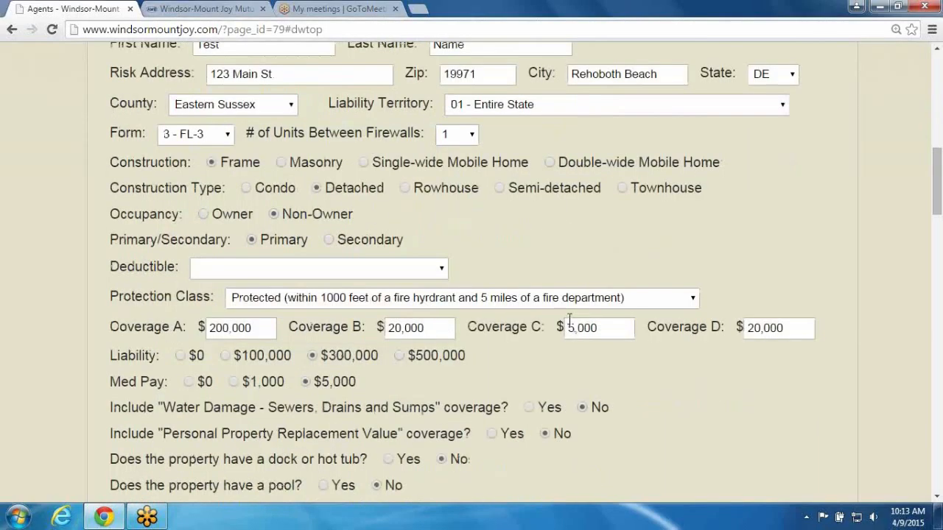
pyautogui.click(345, 269)
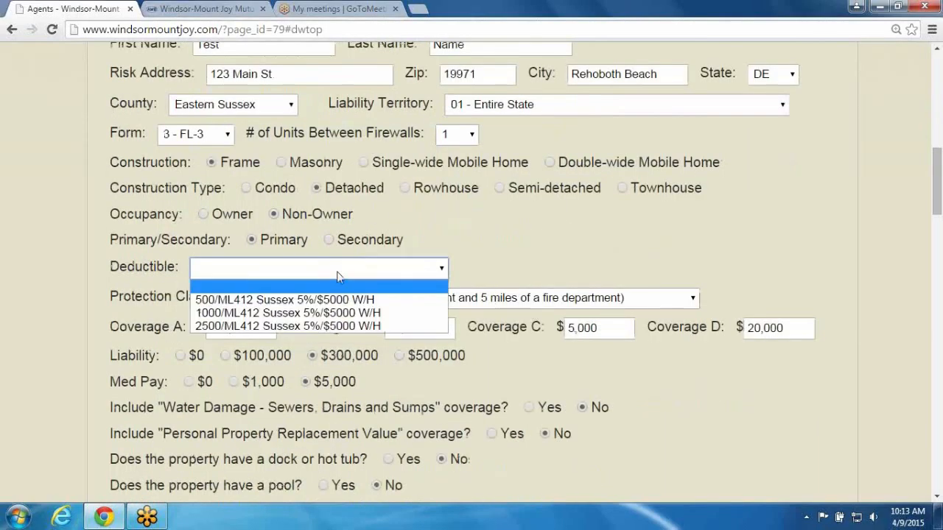
pyautogui.click(302, 313)
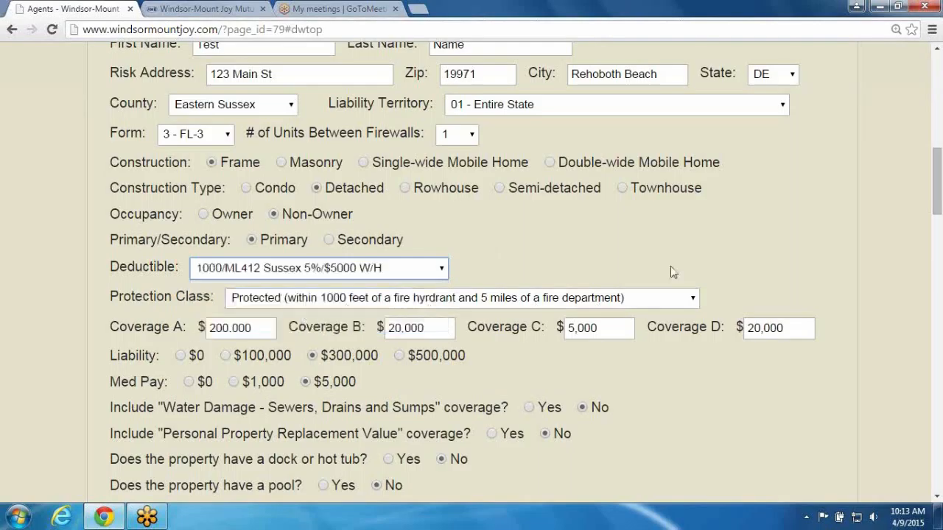
pyautogui.scroll(-2, 652, 265)
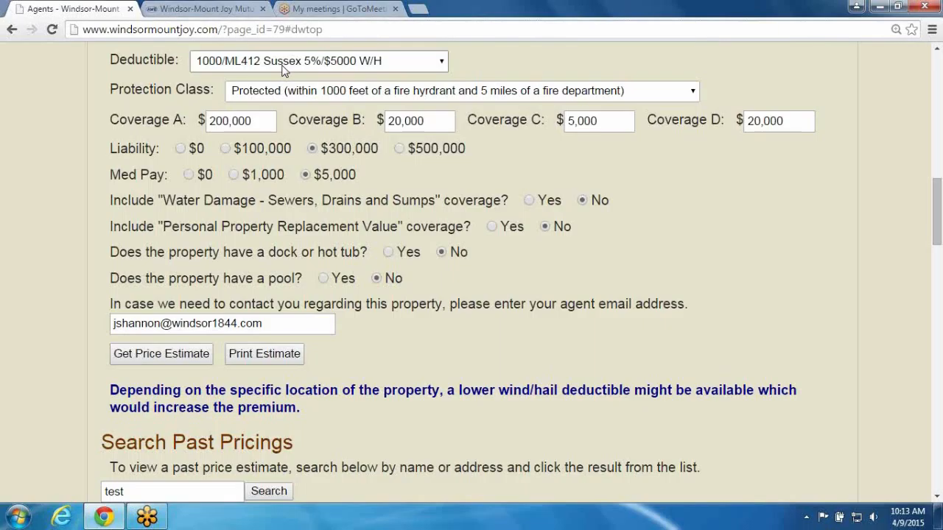
pyautogui.click(162, 355)
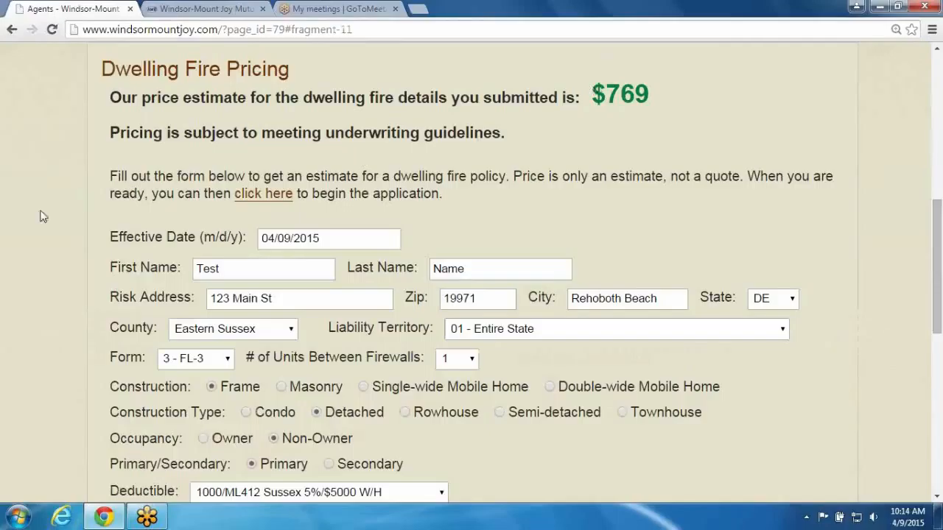
# Change the construction type to Townhouse and get a new price estimate
pyautogui.click(466, 276)
pyautogui.click(622, 413)
pyautogui.scroll(-5, 525, 429)
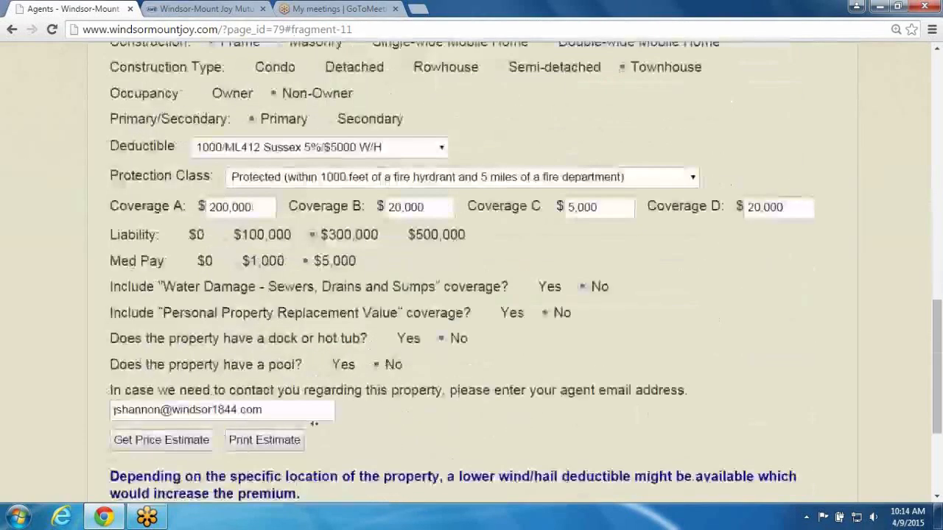
pyautogui.click(165, 444)
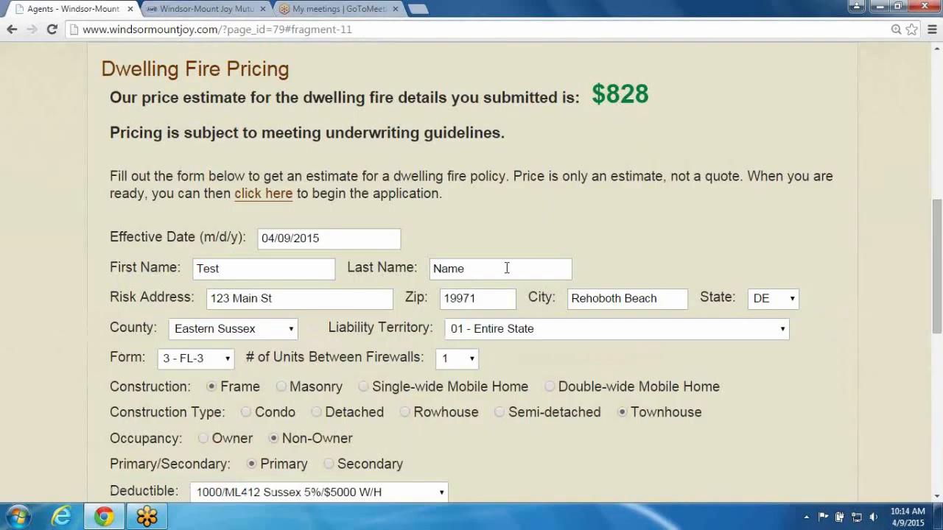
# Answer Yes to the dock or hot tub question and get a new price estimate
pyautogui.scroll(-4, 356, 411)
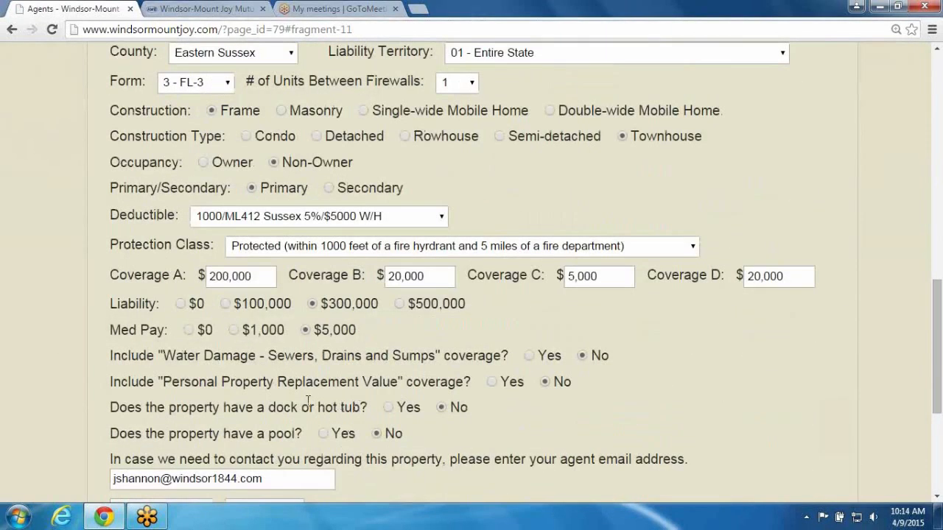
pyautogui.click(388, 408)
pyautogui.scroll(-2, 284, 408)
pyautogui.click(126, 373)
pyautogui.scroll(-1, 127, 376)
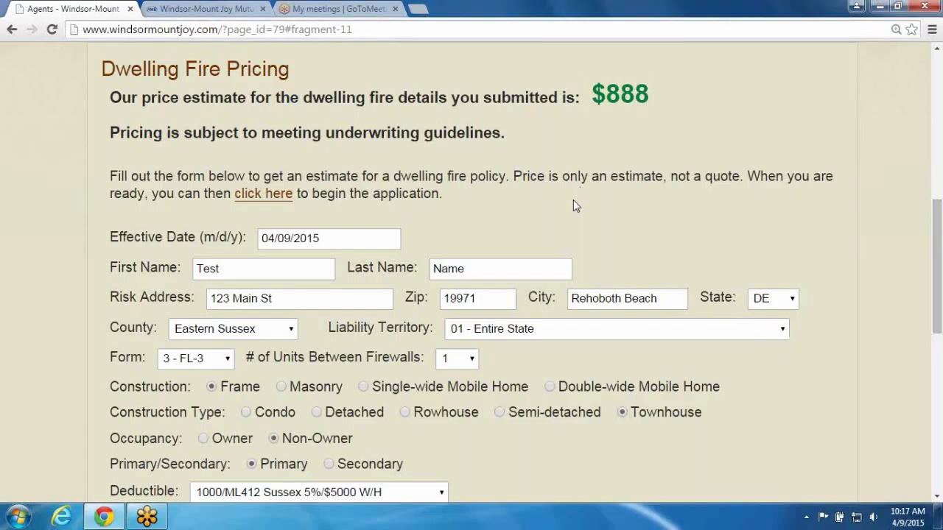
# Set the number of units between firewalls to 3 and the construction type to Rowhouse
pyautogui.scroll(-1, 568, 208)
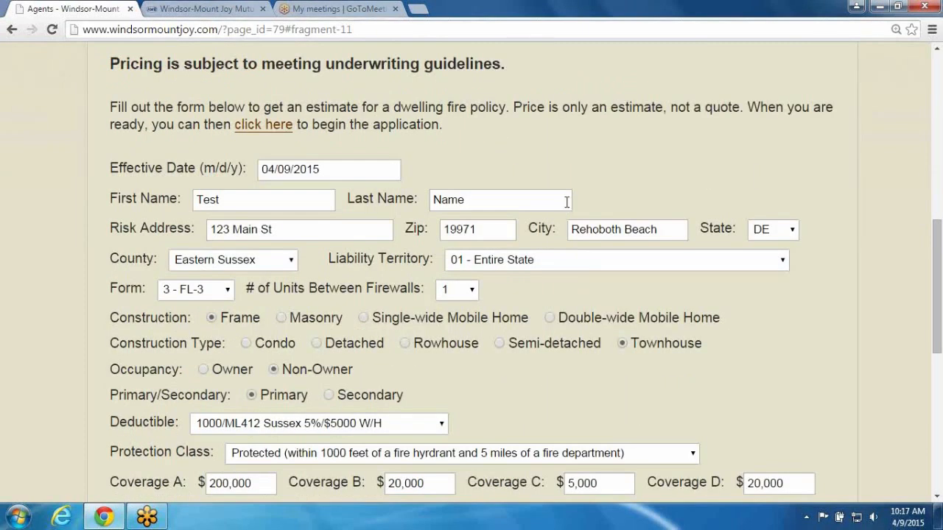
pyautogui.click(471, 291)
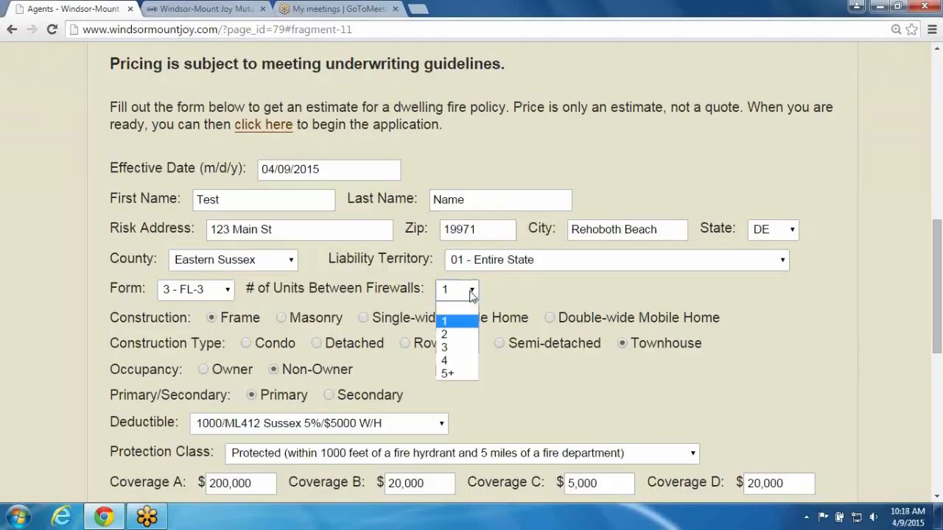
pyautogui.click(446, 349)
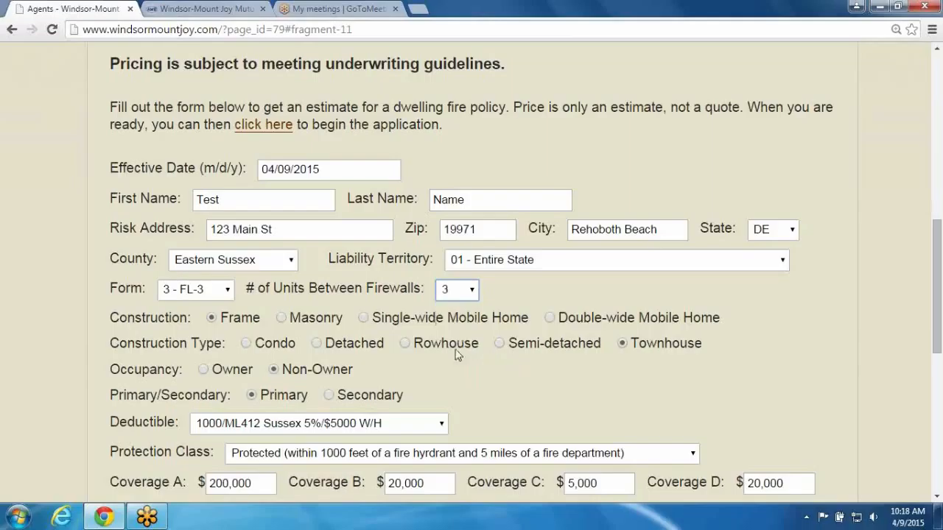
pyautogui.click(405, 344)
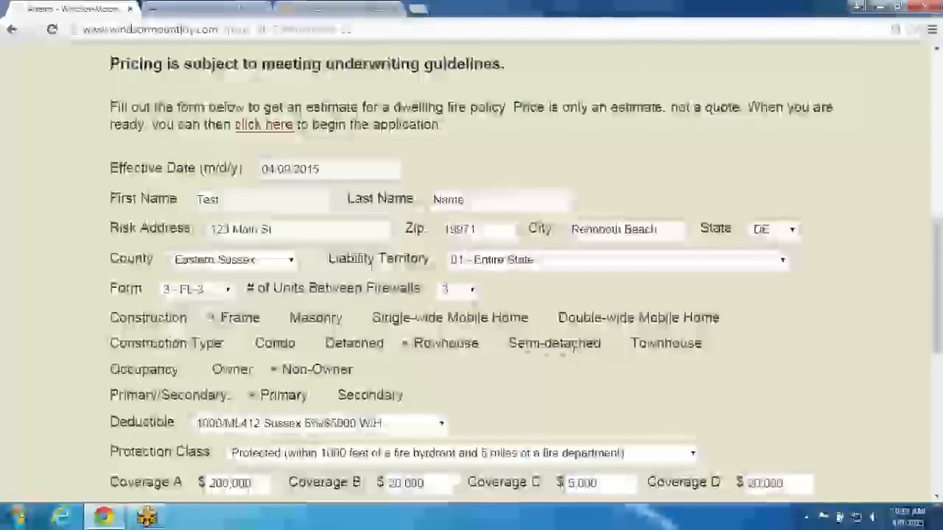
# Get a price estimate for the updated rowhouse details
pyautogui.scroll(2, 505, 362)
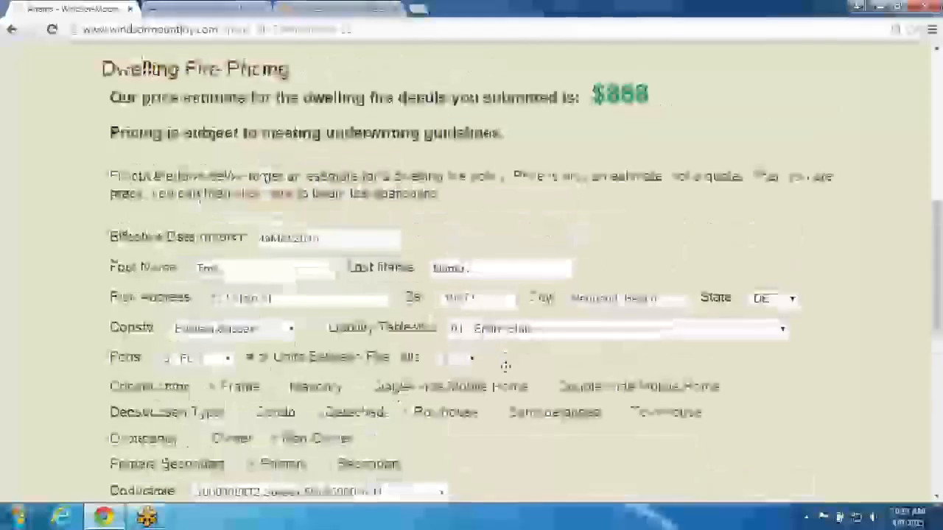
pyautogui.scroll(-8, 506, 362)
pyautogui.click(134, 242)
pyautogui.scroll(-6, 140, 332)
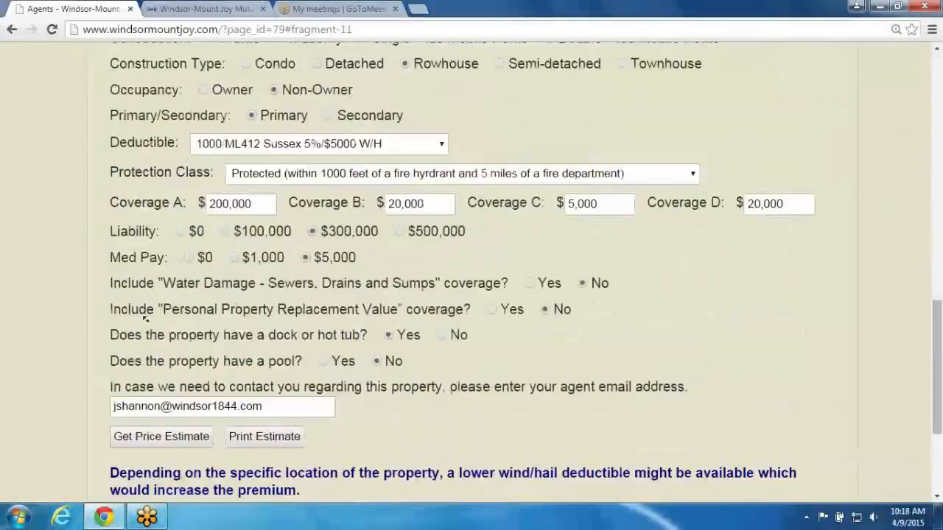
pyautogui.scroll(2, 131, 368)
pyautogui.click(130, 371)
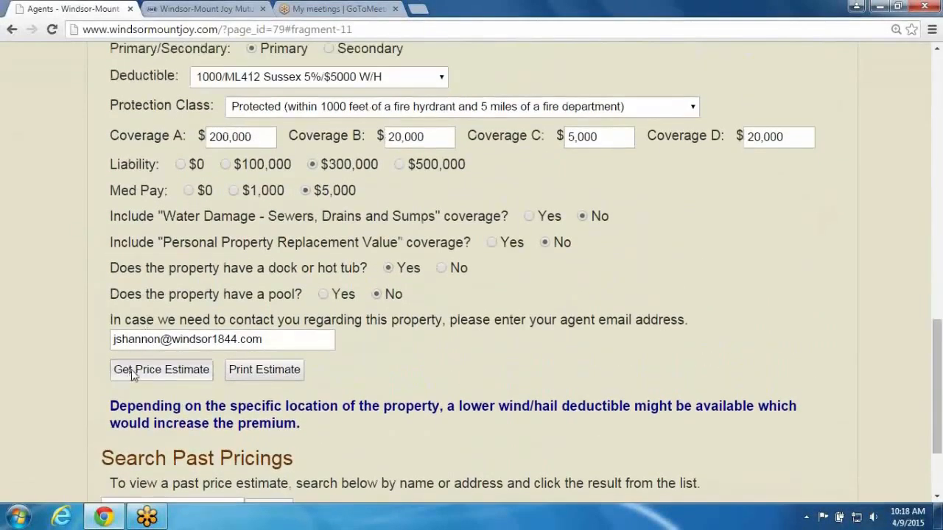
pyautogui.scroll(-1, 130, 373)
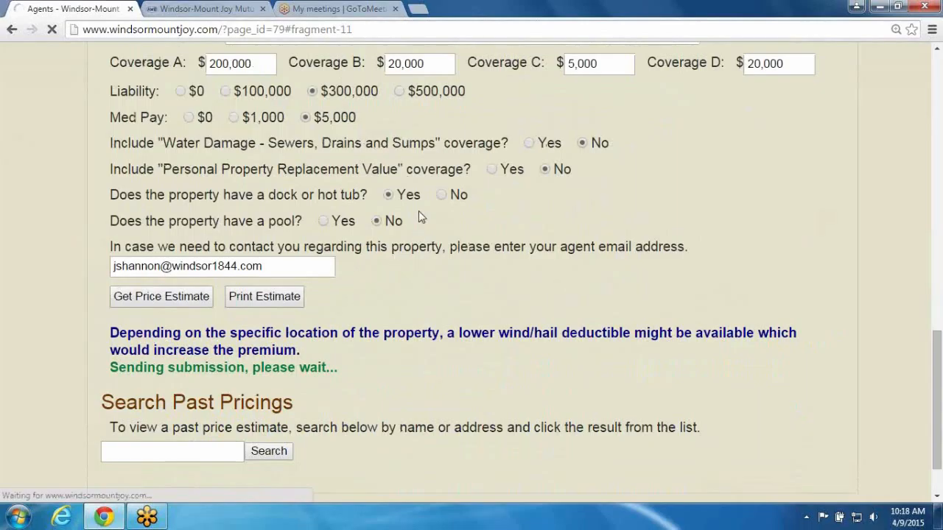